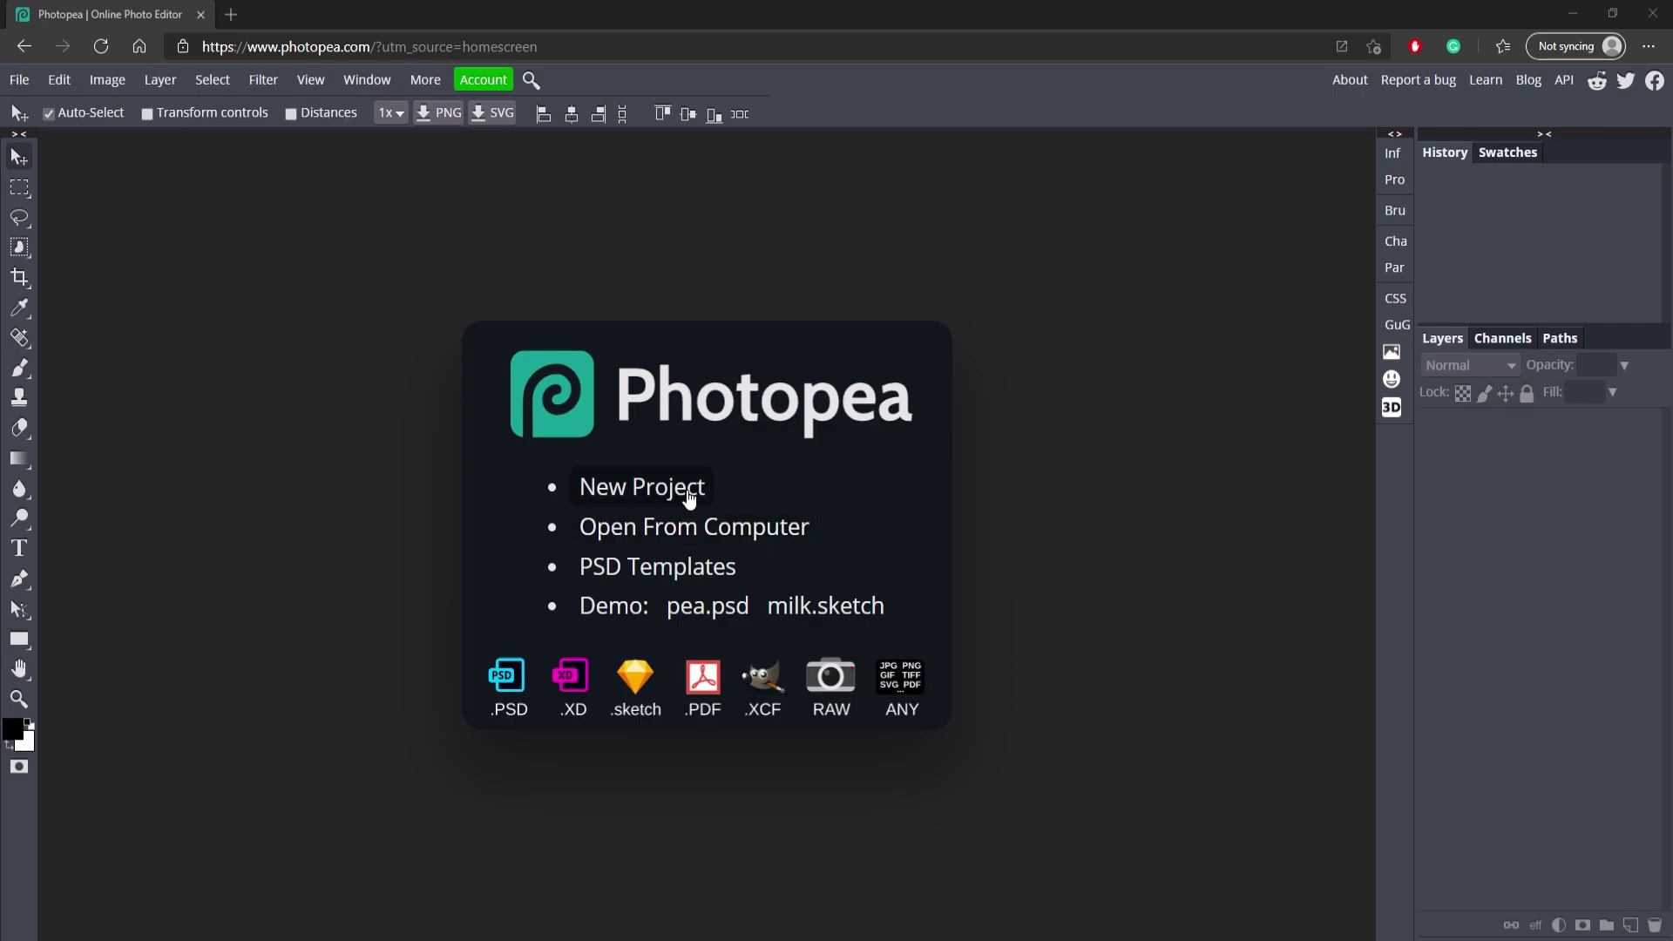
Step: Start a new project with width 800 px and height 800 px
left_click(672, 493)
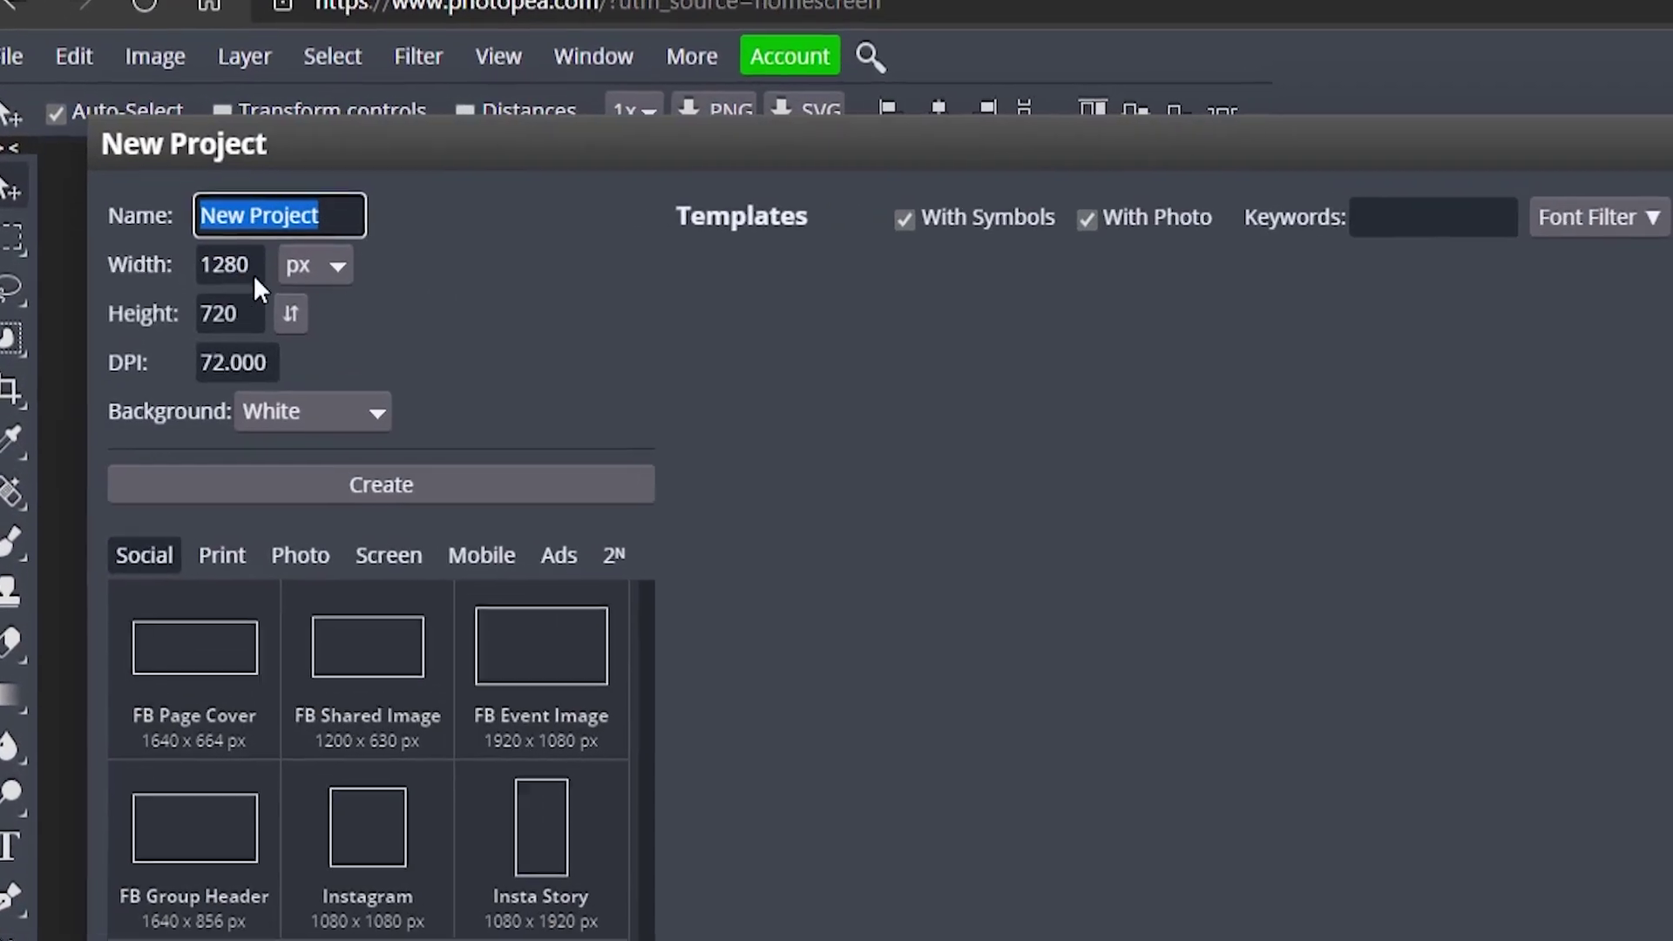
left_click(97, 195)
type("800")
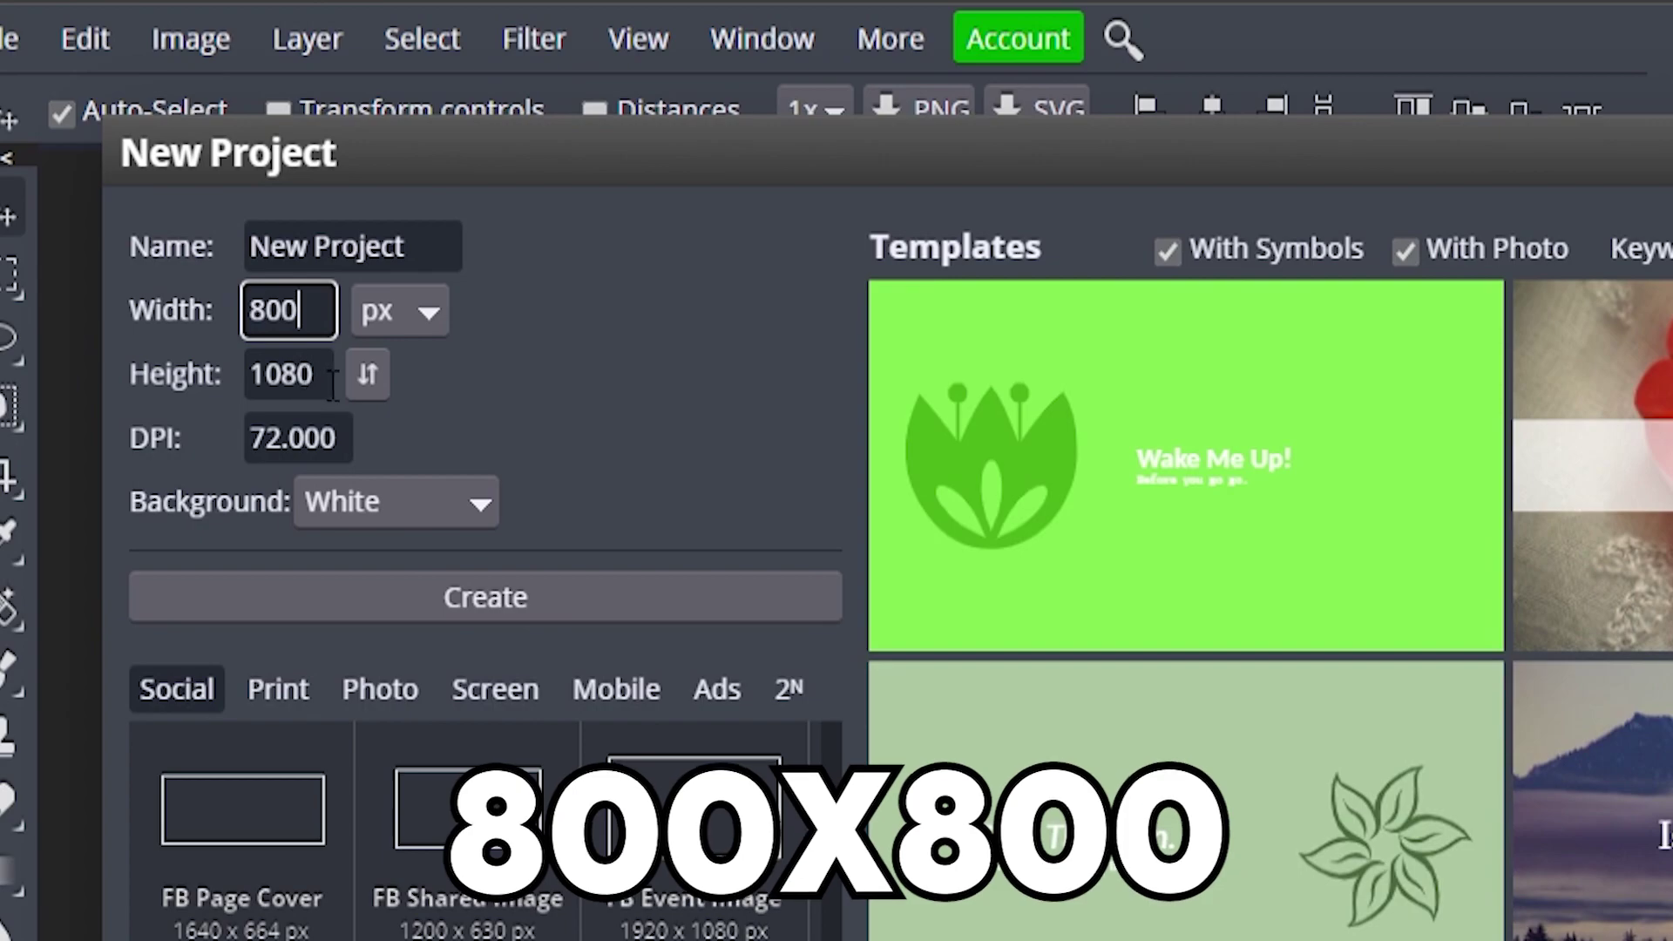
key("Tab")
type("800")
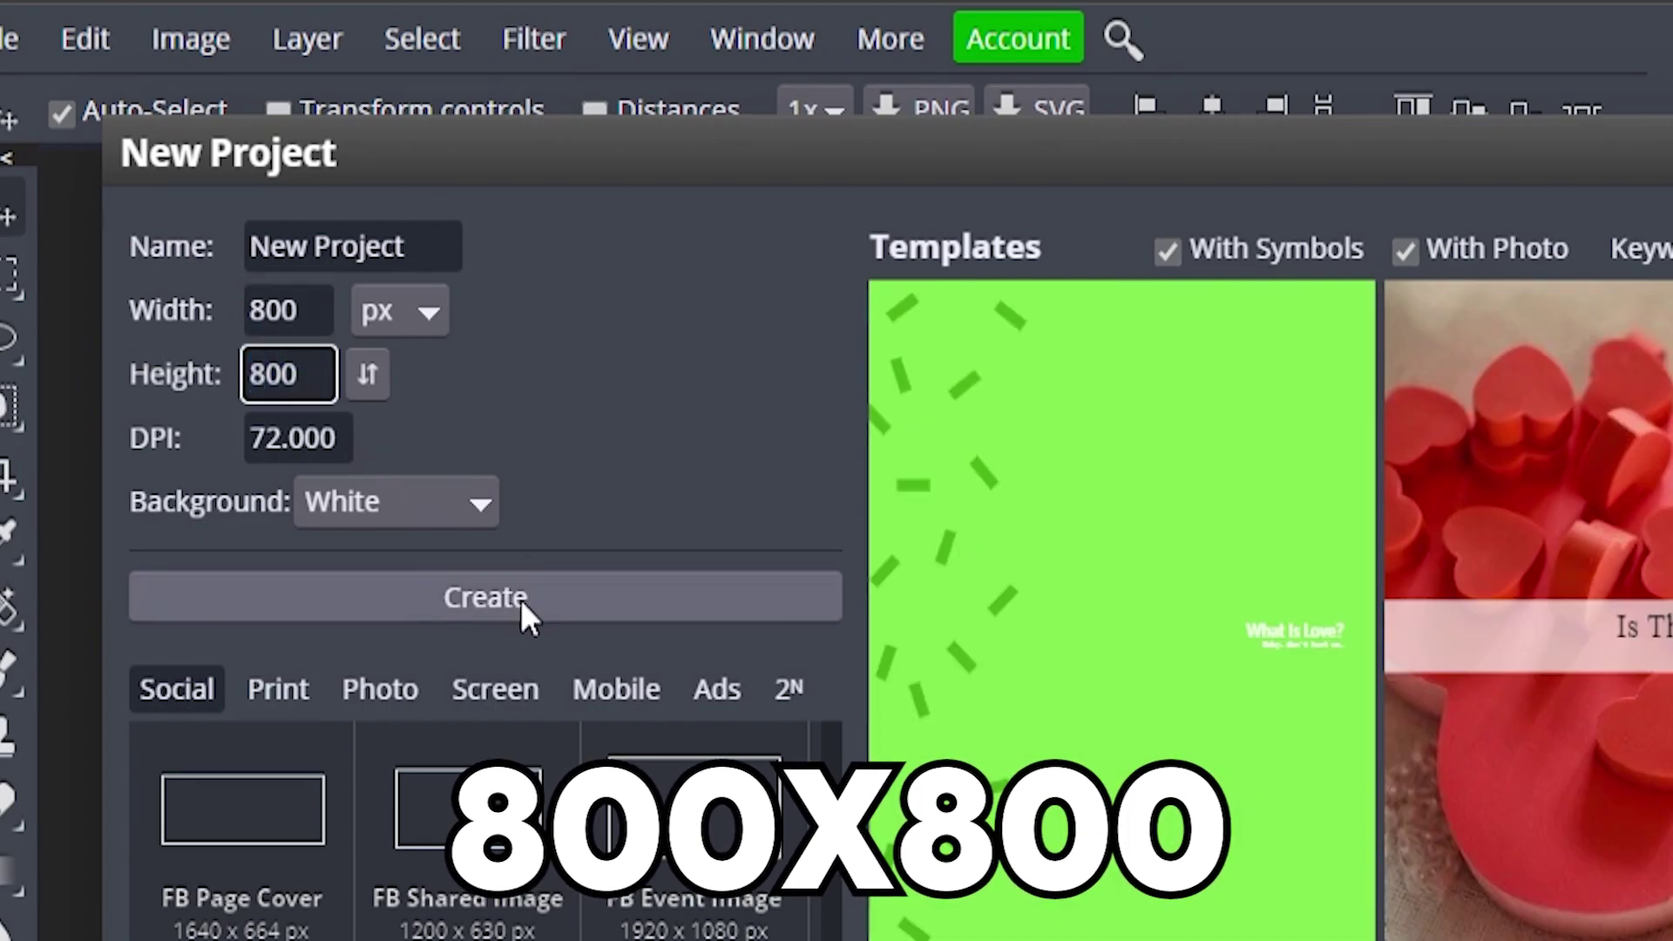
left_click(520, 600)
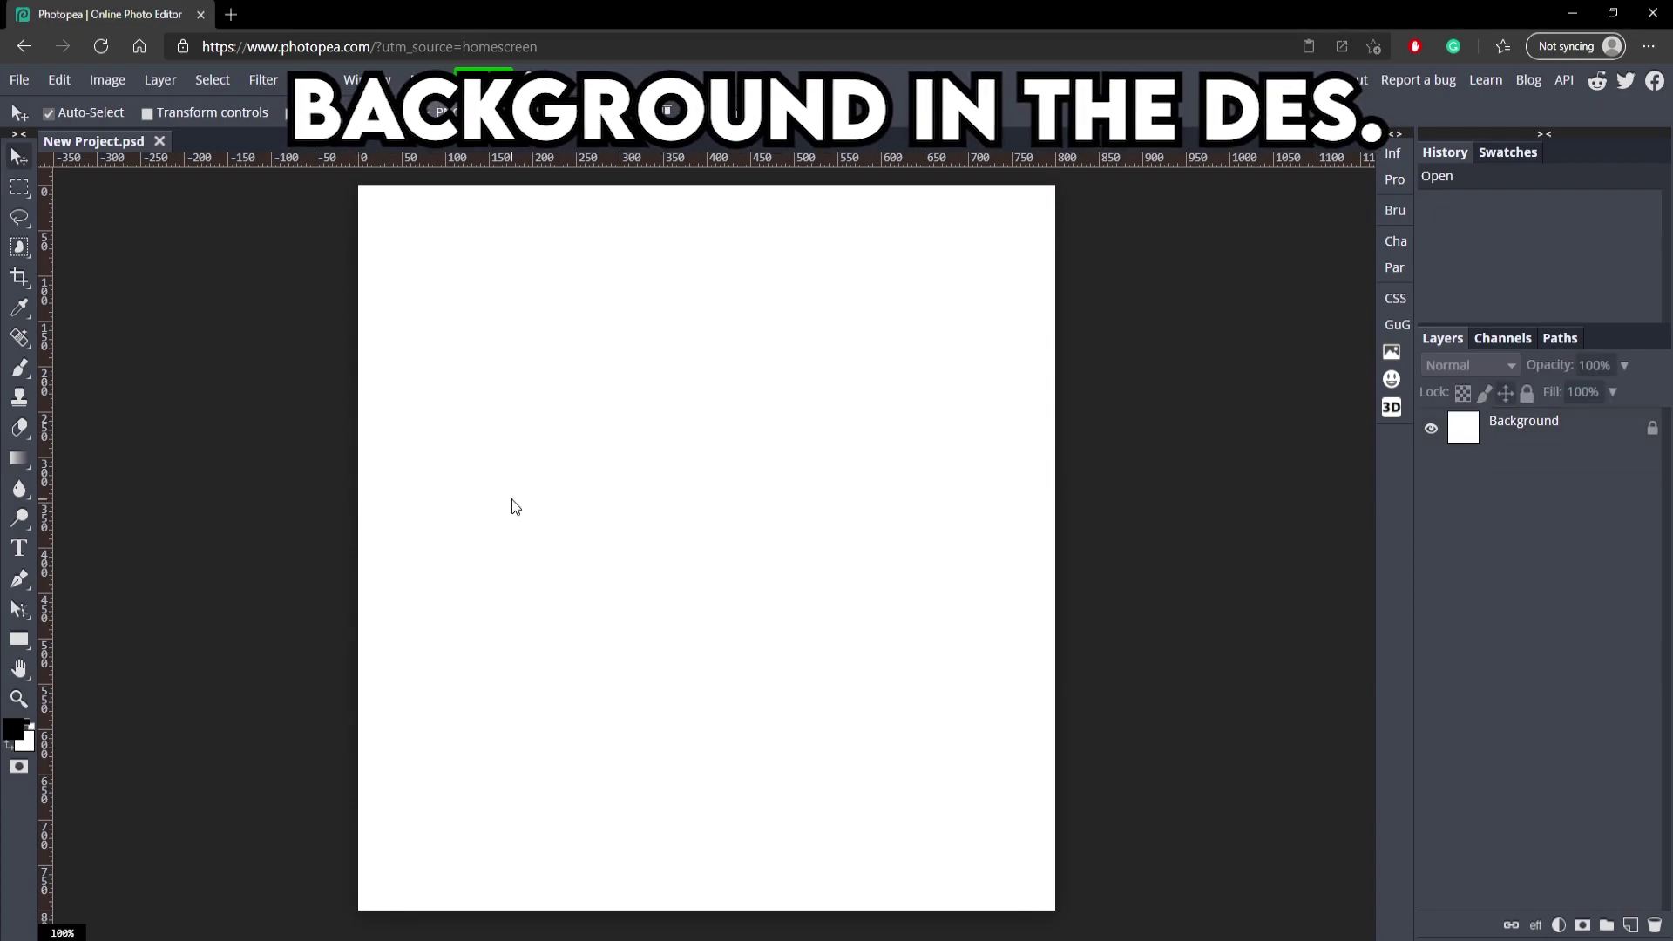
Step: Paste the Roblox city picture and drag it into position on the canvas
key("ctrl+v")
left_click_drag(759, 484, 767, 366)
left_click_drag(847, 459, 927, 667)
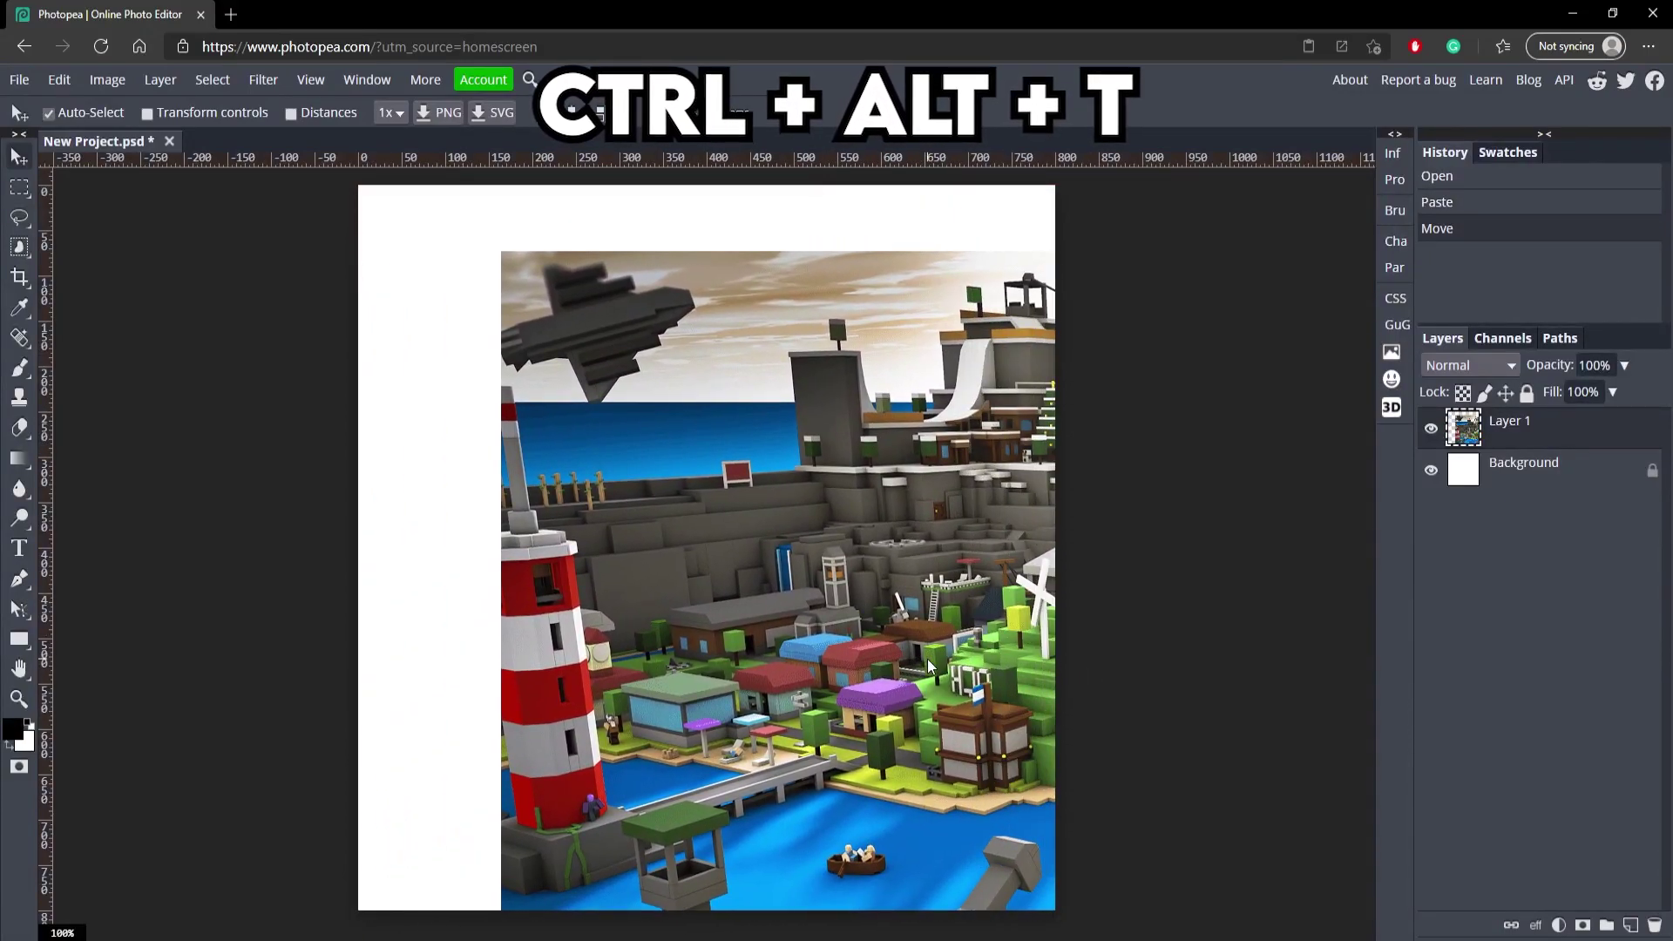
Step: Free-transform the city picture to 74.69% and centre it so it fills the canvas
key("ctrl+alt+t")
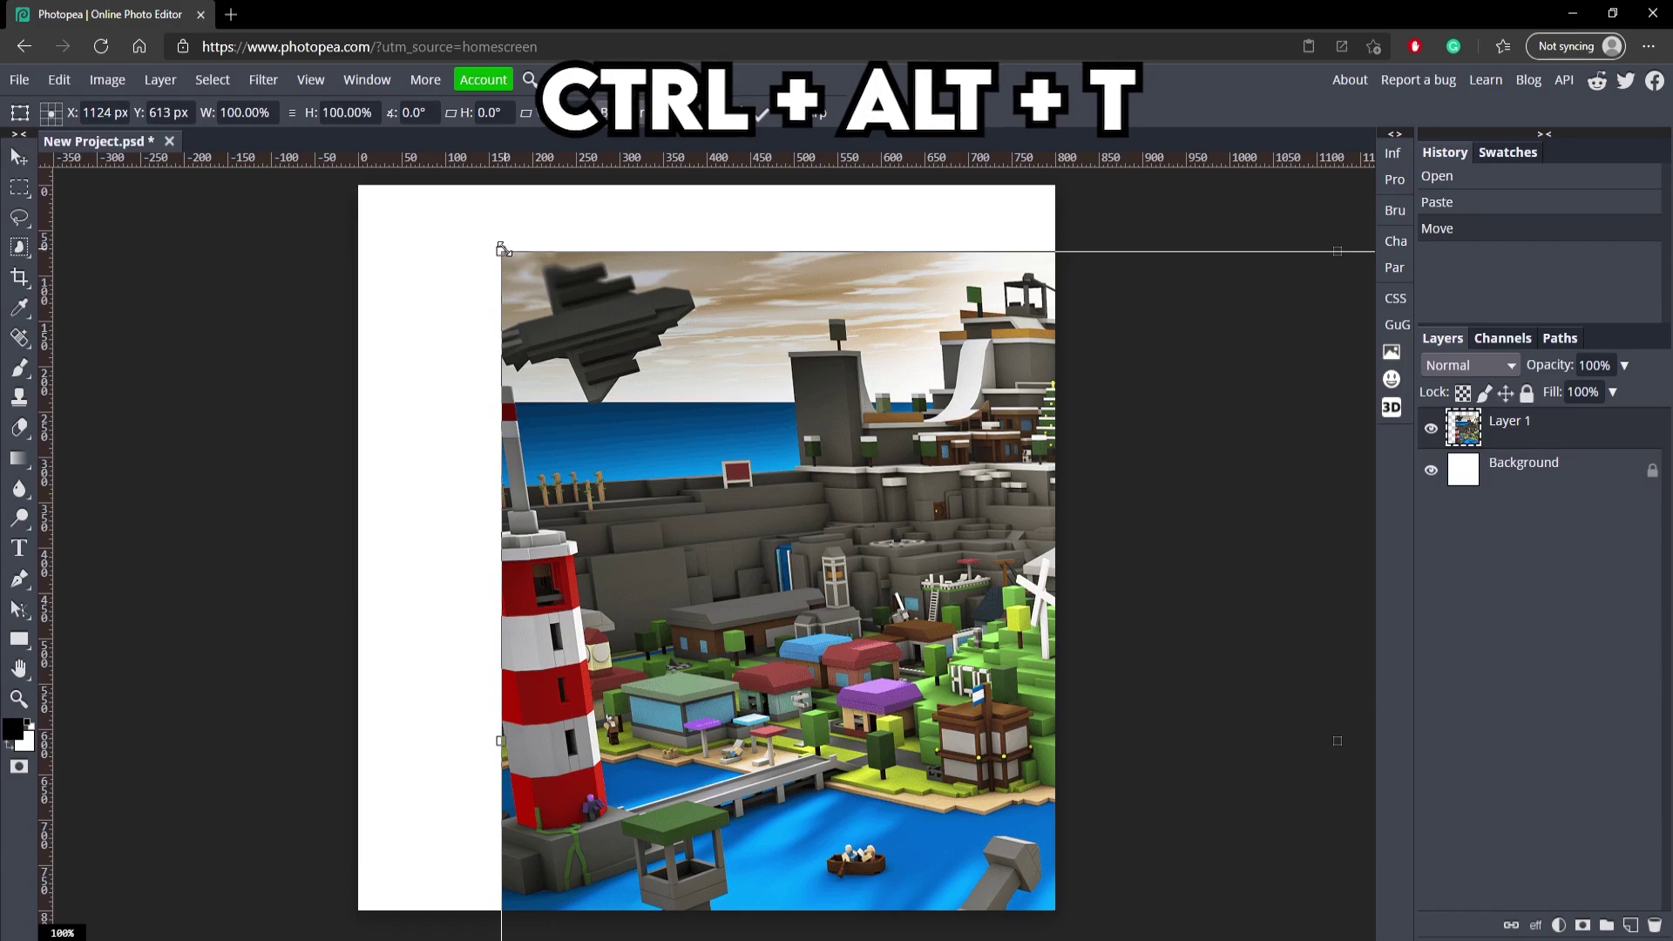
left_click_drag(503, 252, 299, 283)
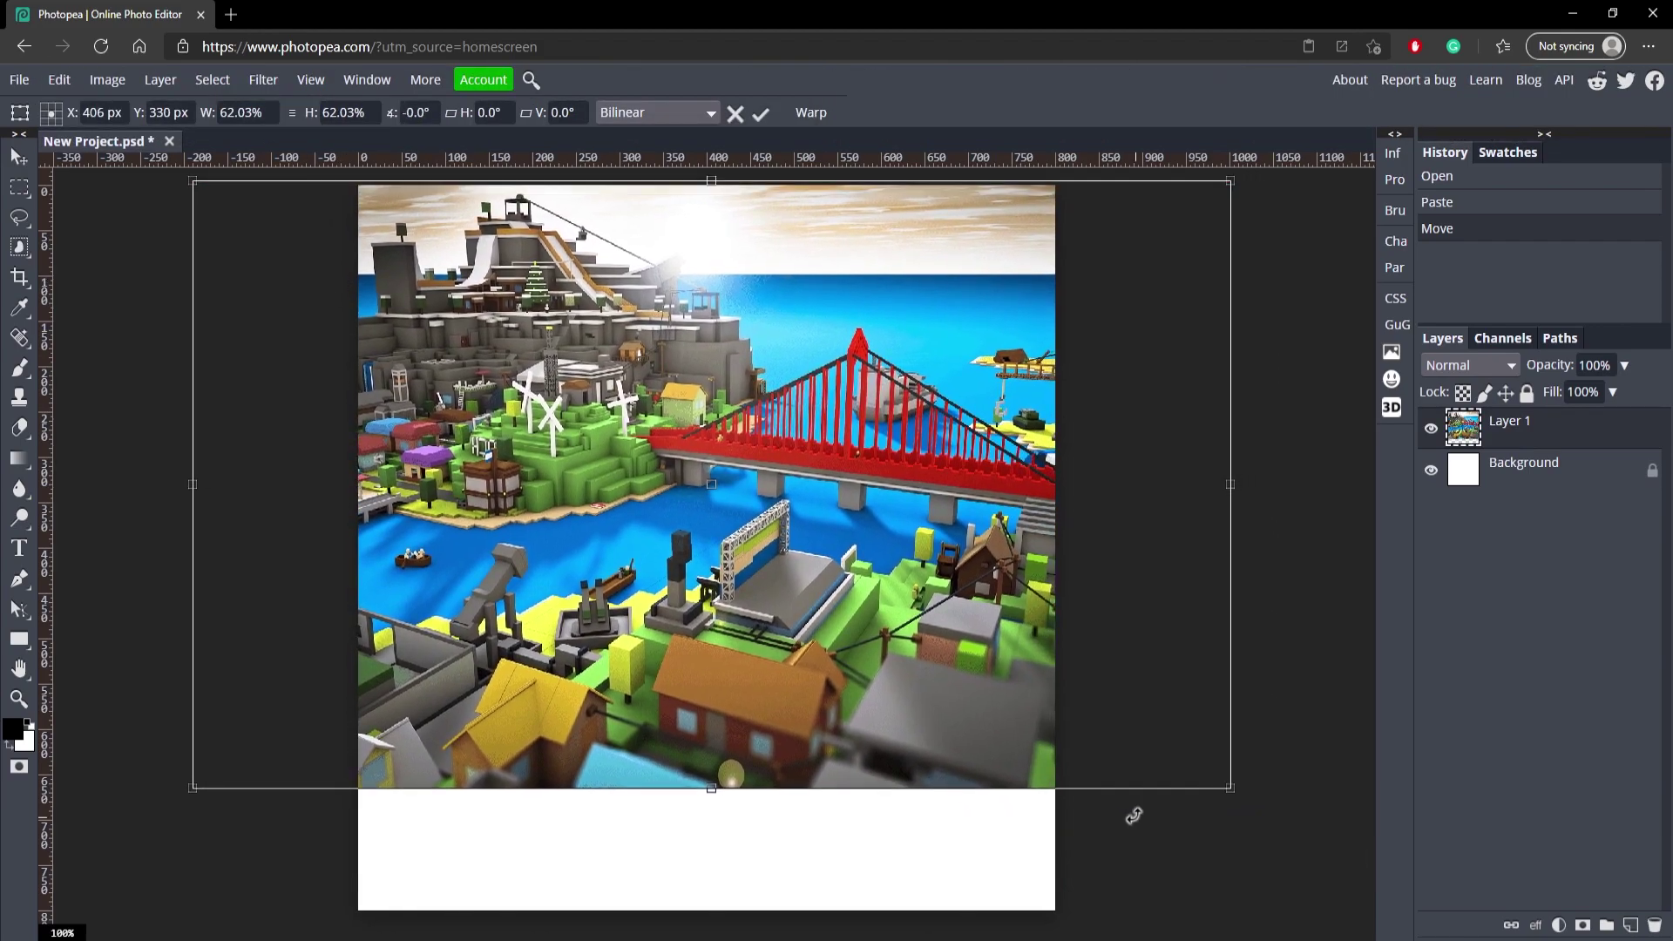
left_click_drag(1232, 787, 1442, 936)
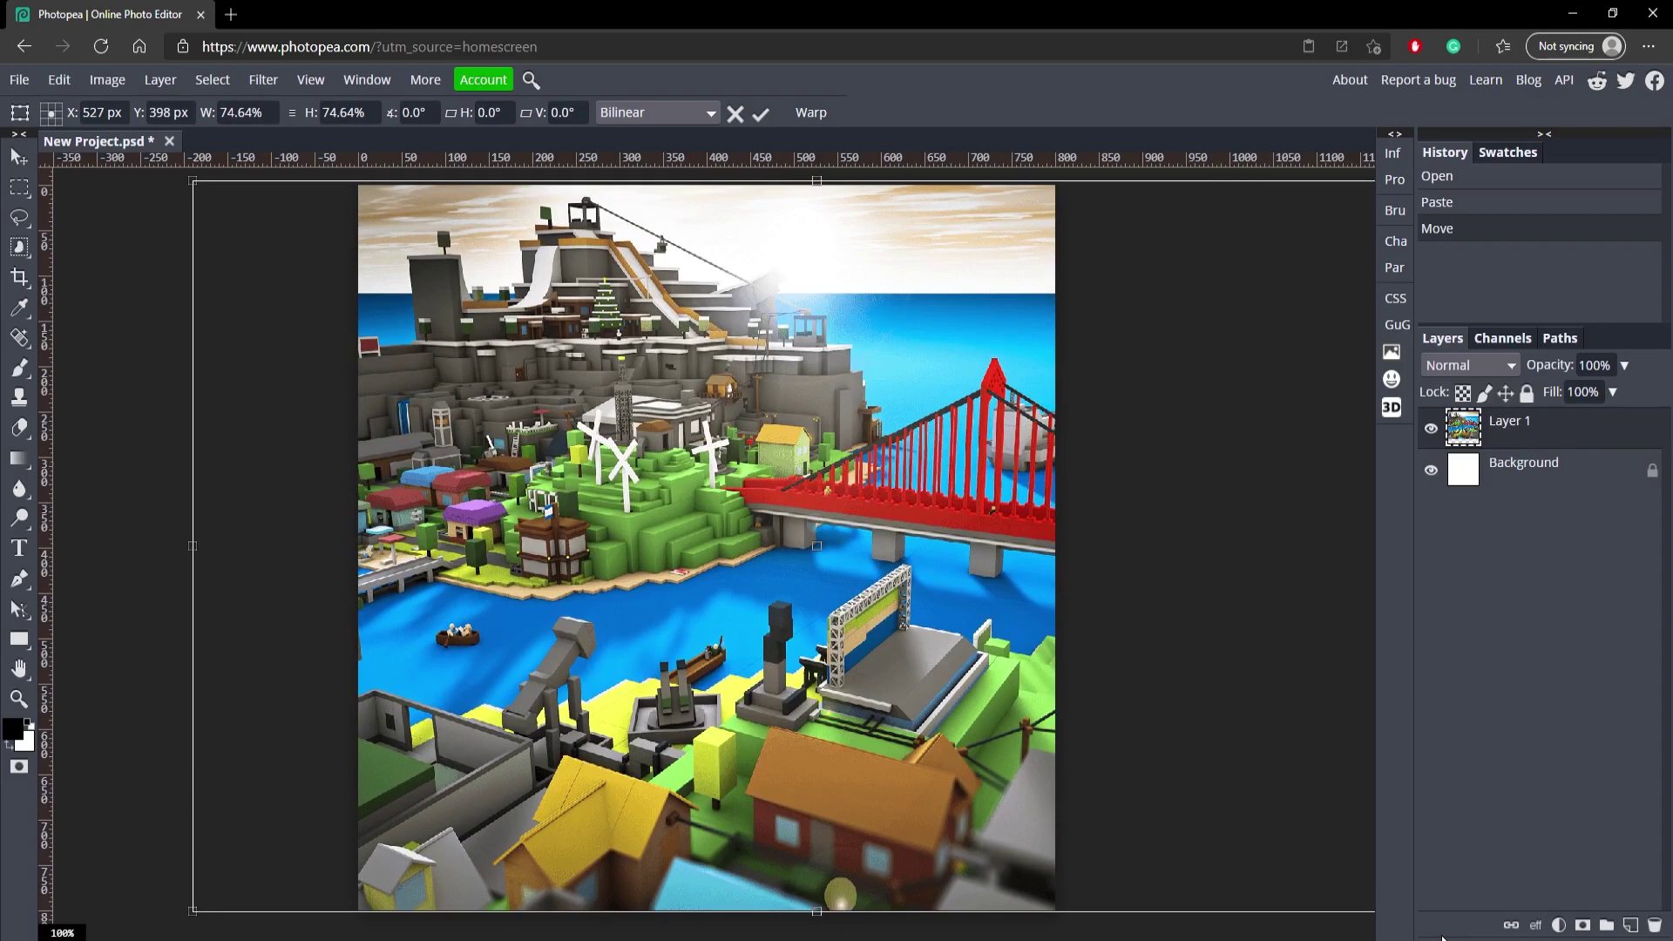
left_click_drag(1088, 751, 969, 756)
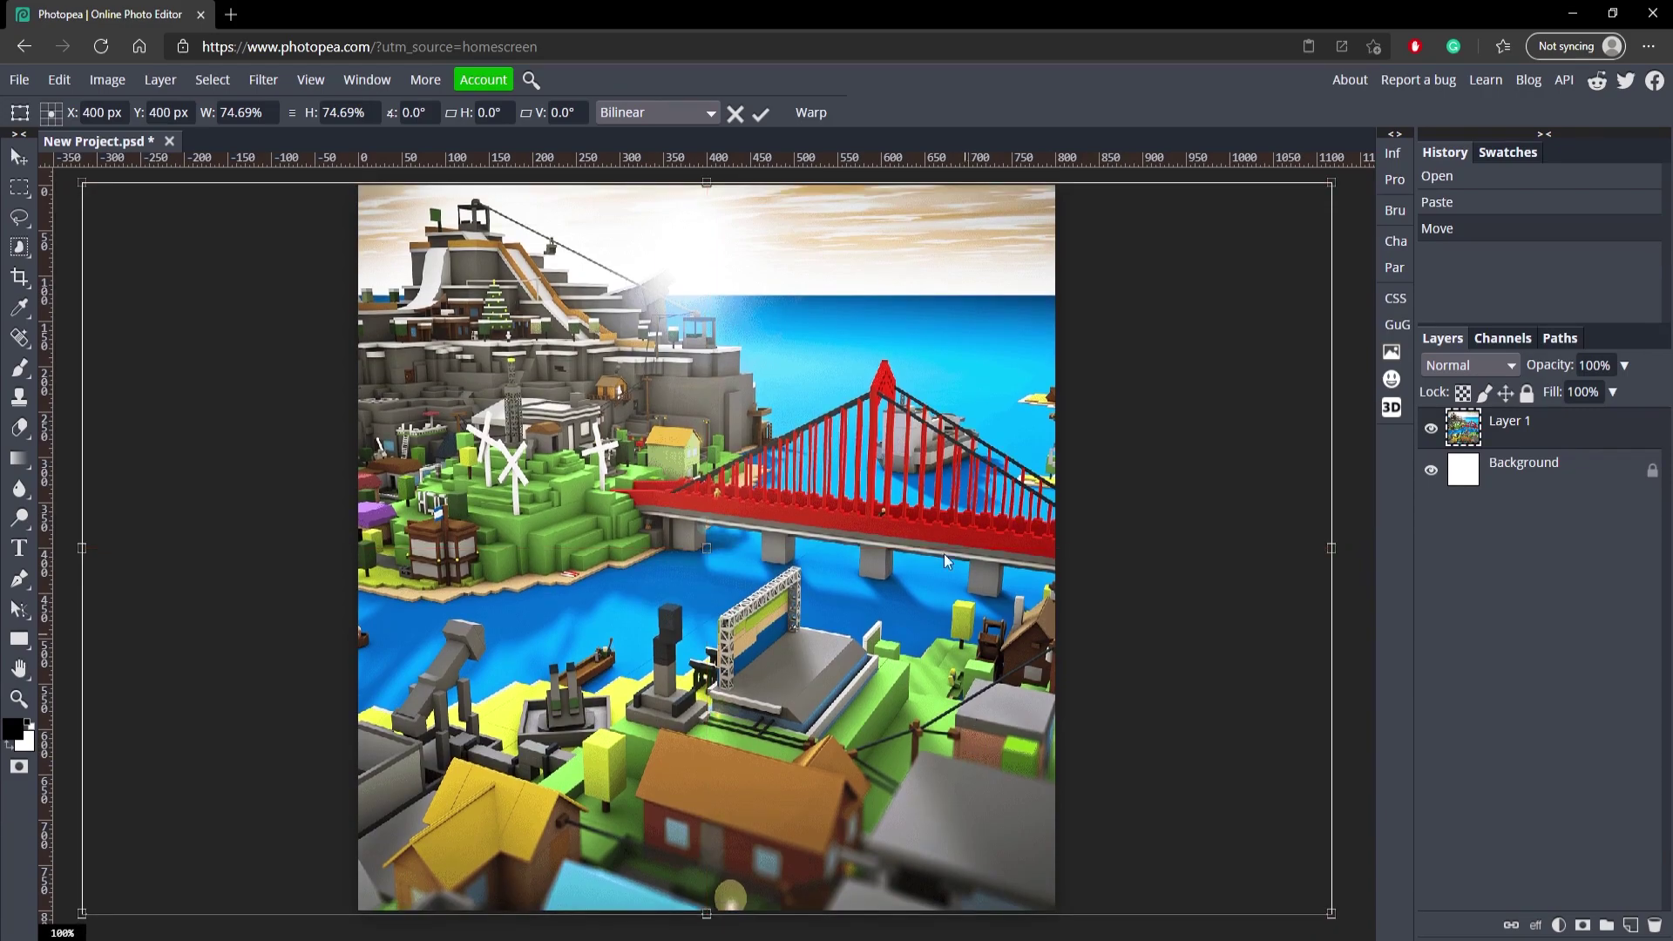
left_click(755, 114)
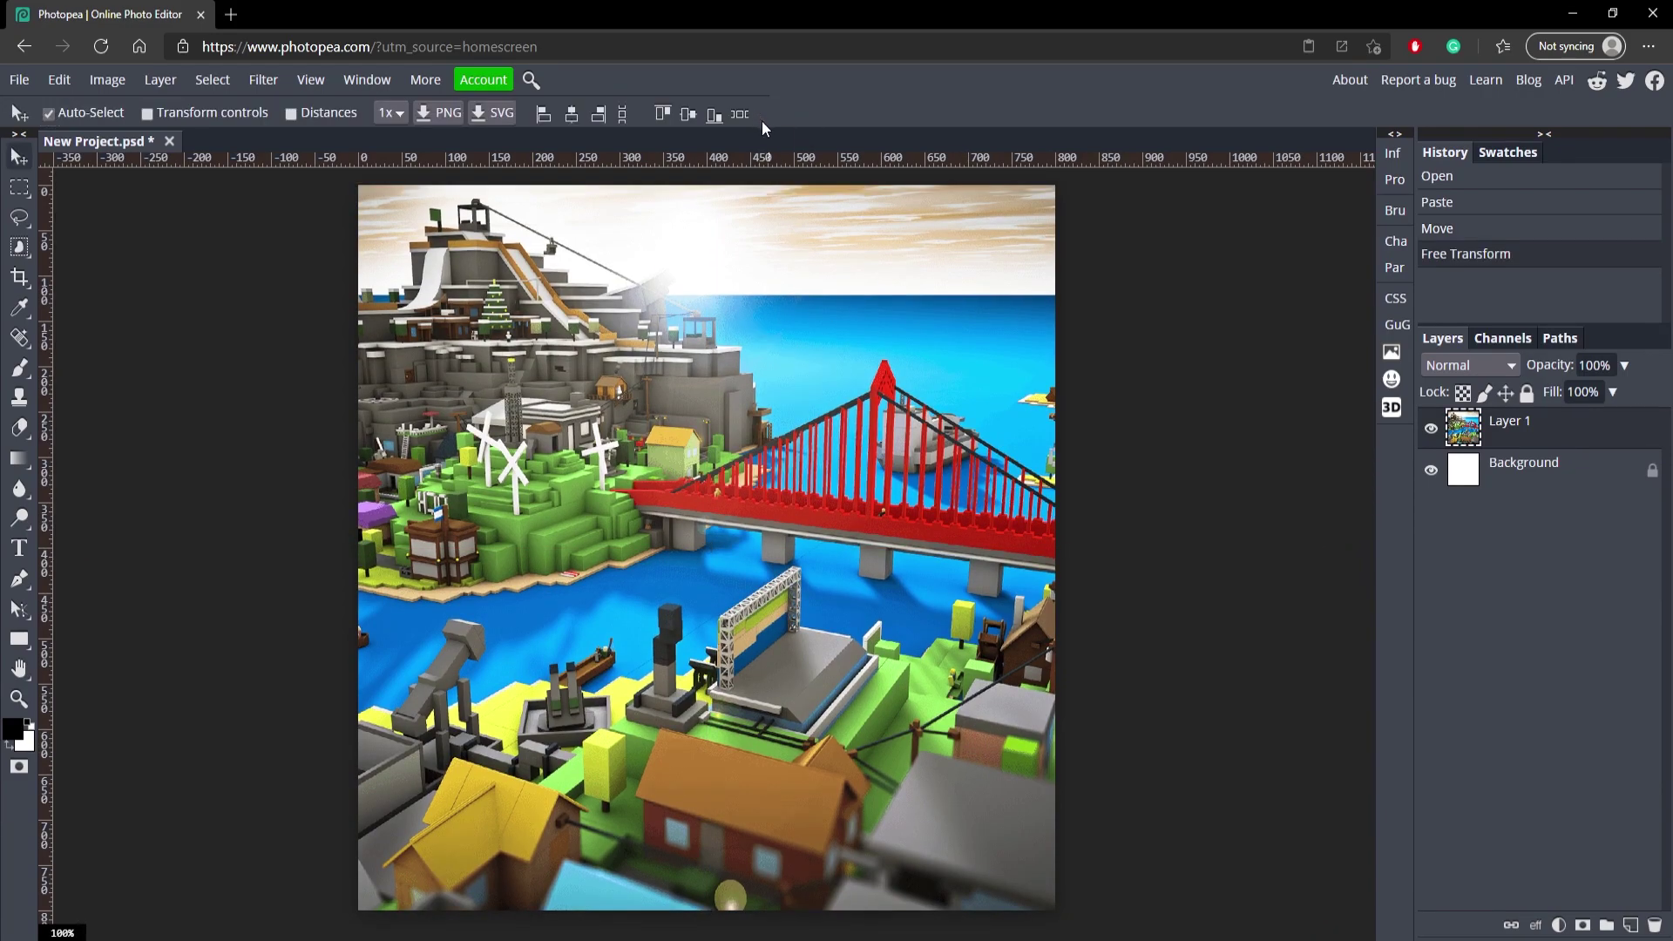
Step: Type the letter C and set its text size to 700 px
left_click(17, 549)
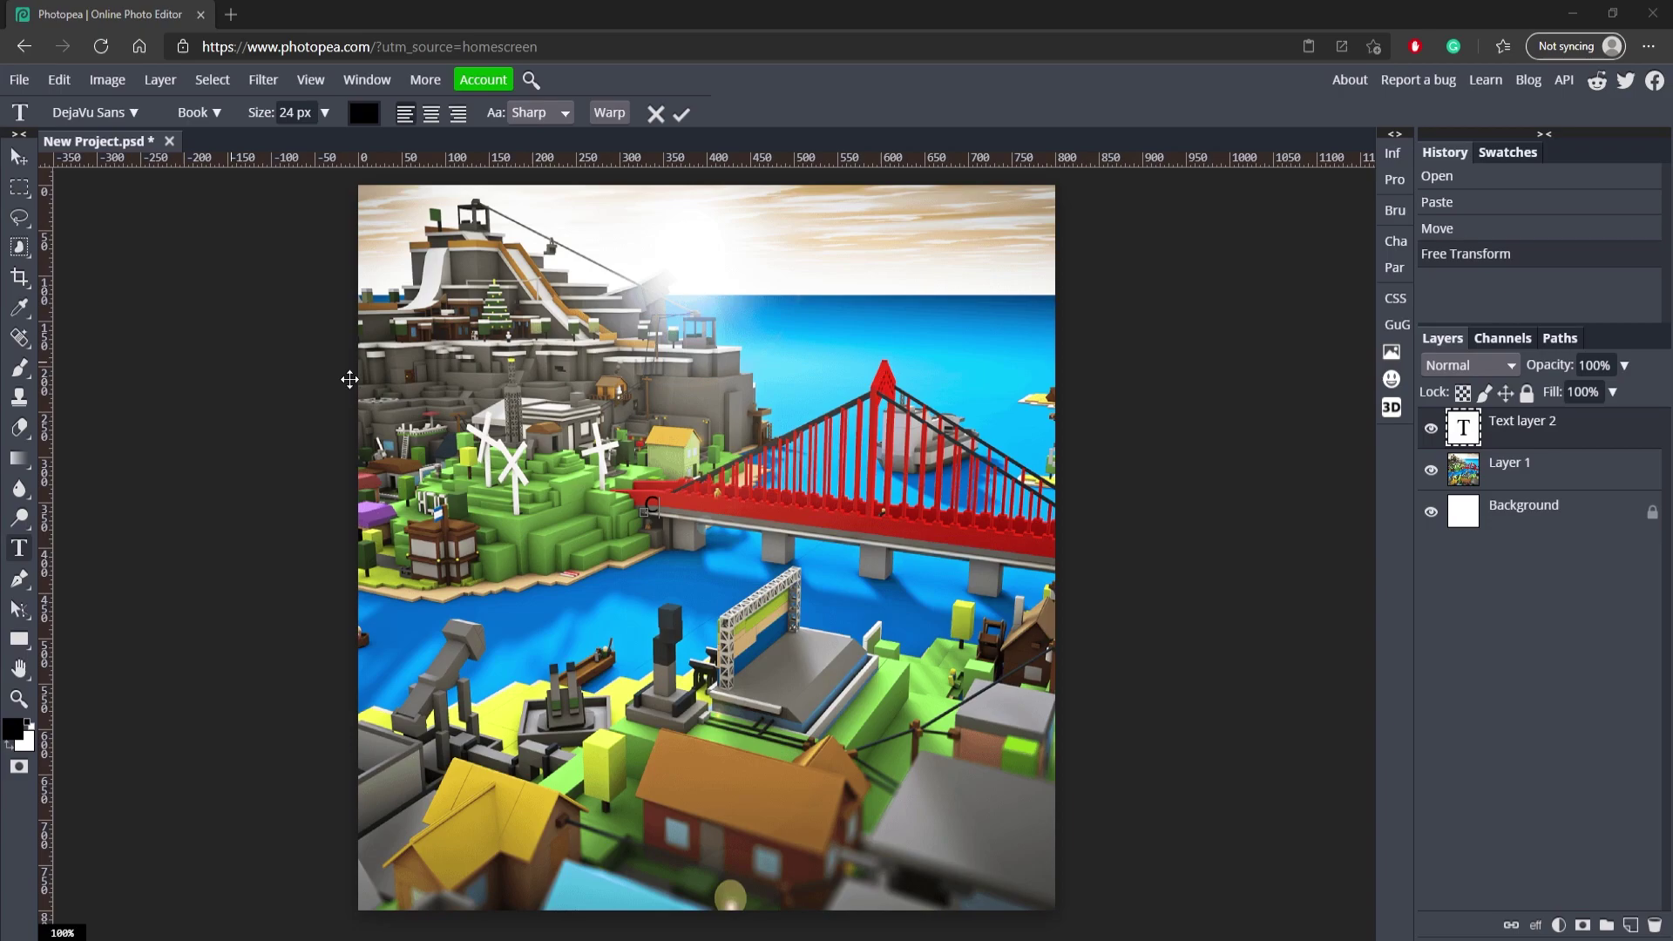
left_click(681, 113)
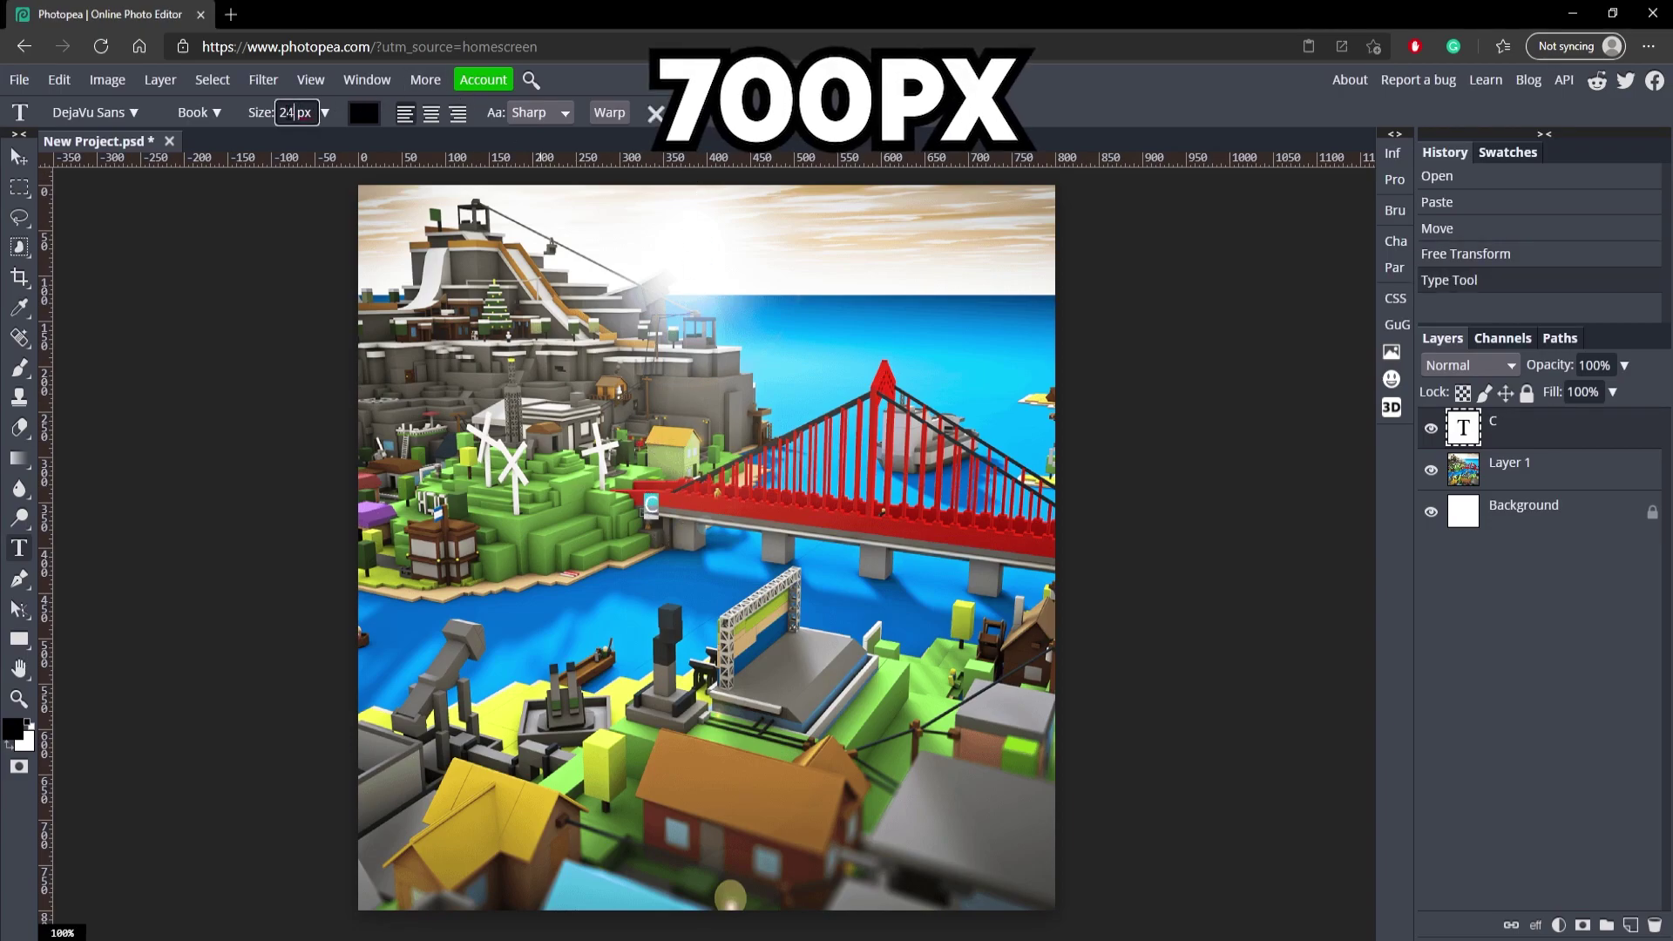
left_click_drag(299, 112, 272, 112)
type("700")
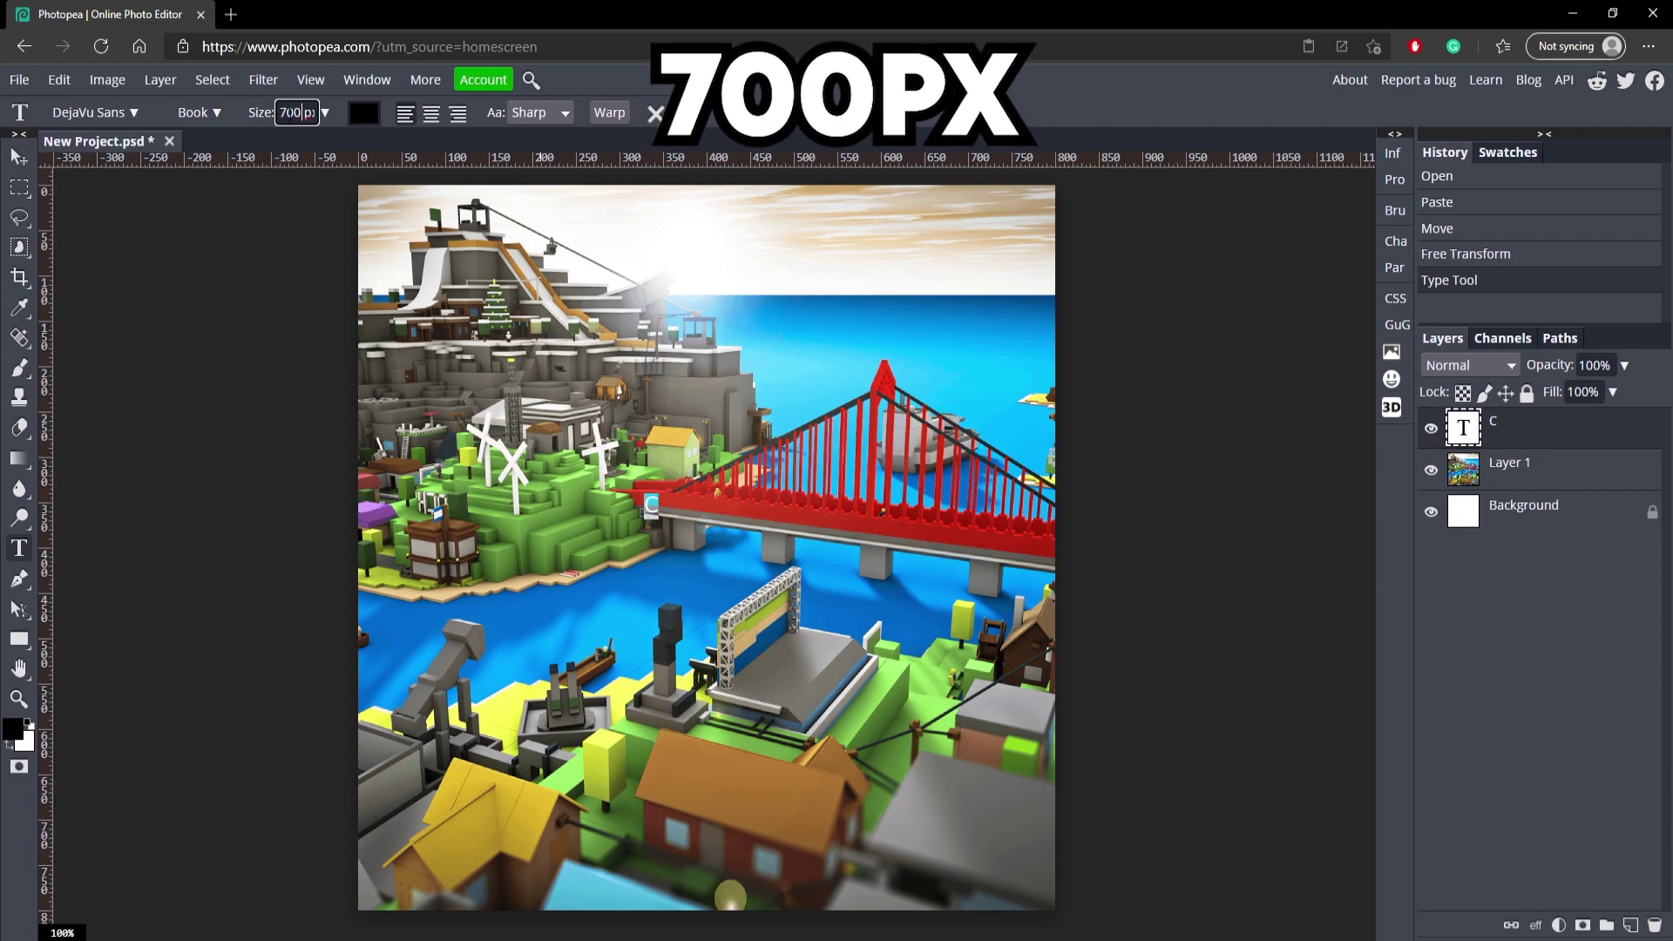
key("Return")
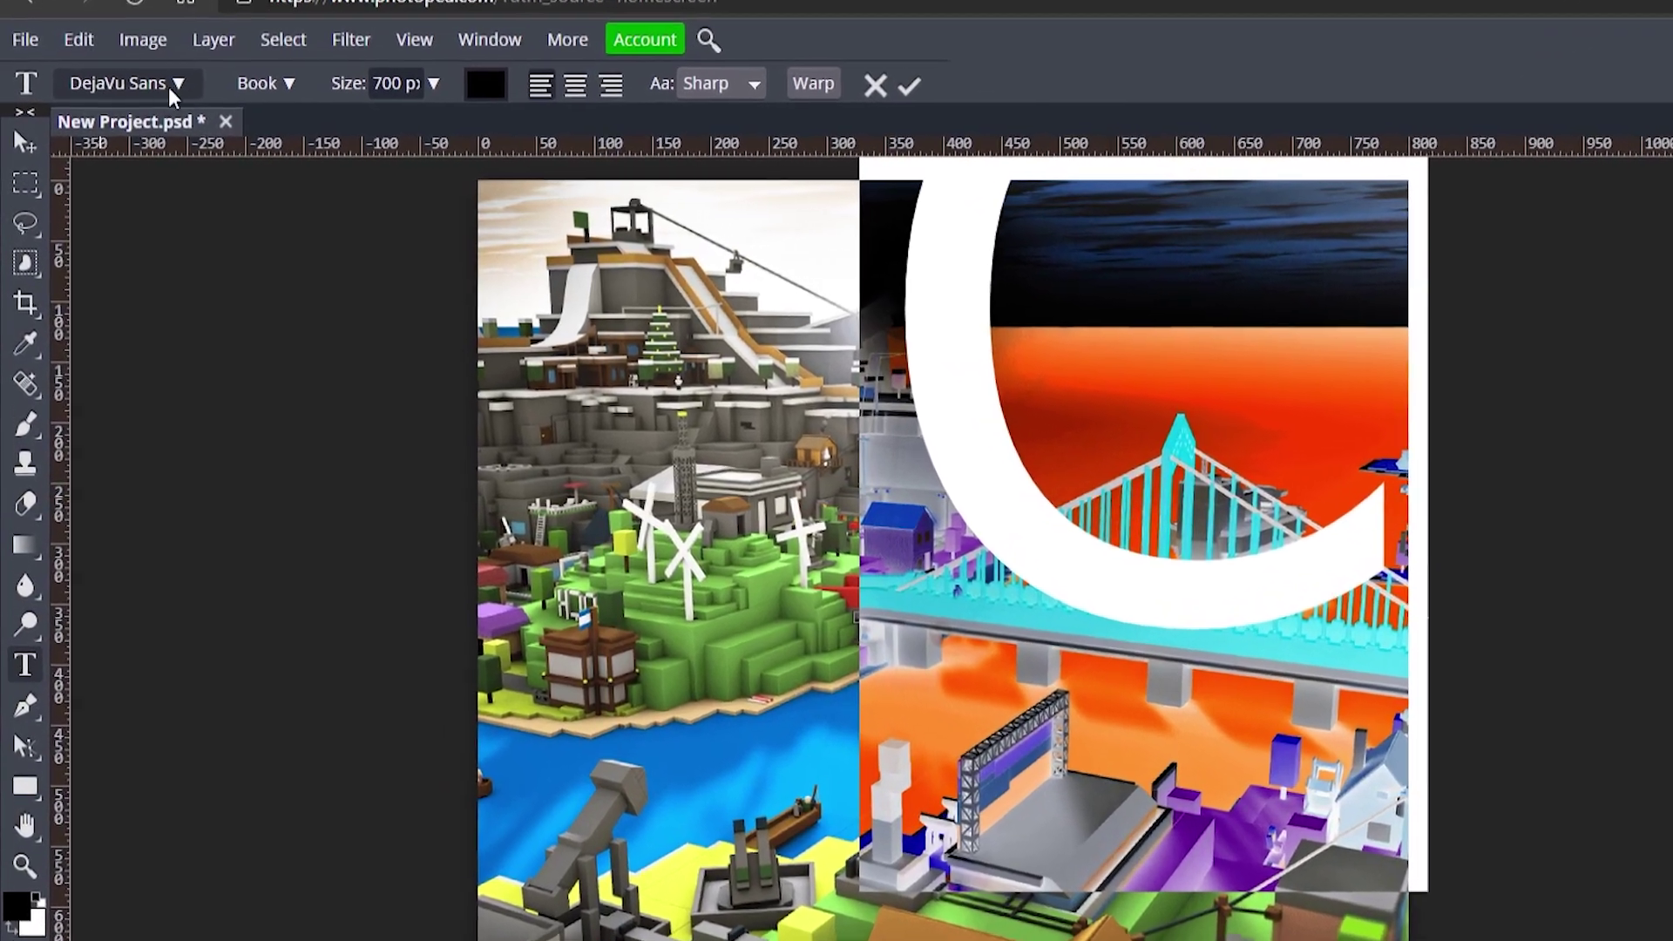
Step: Apply the Origicide font to the C and move it to the canvas centre
left_click(130, 114)
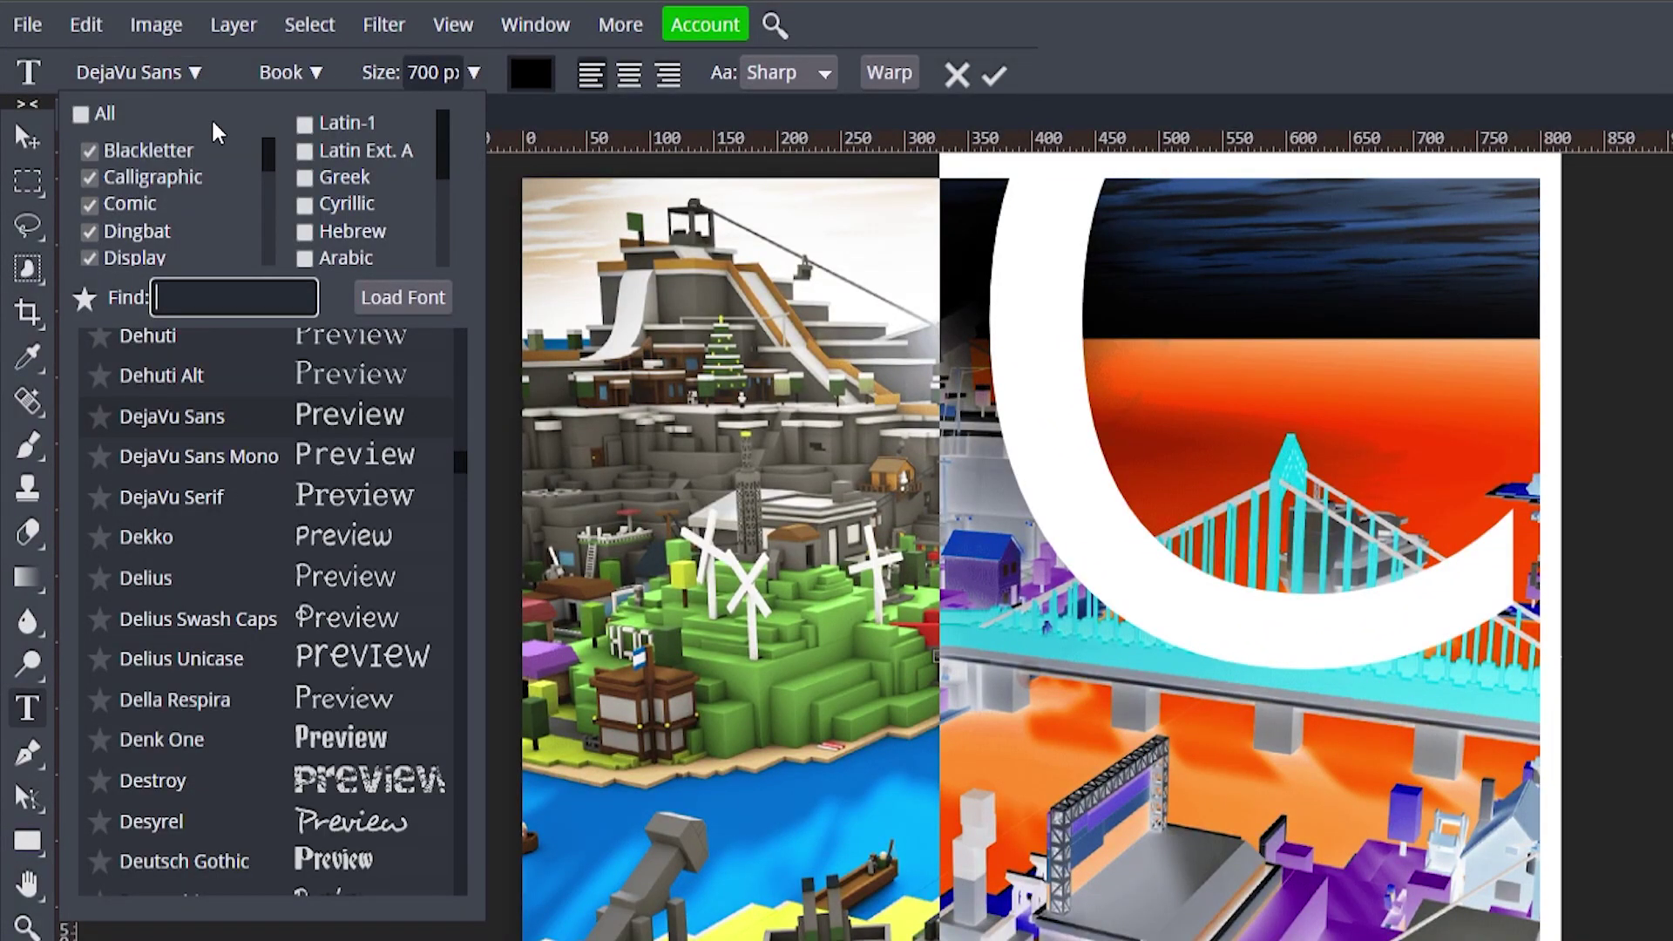
type("ori")
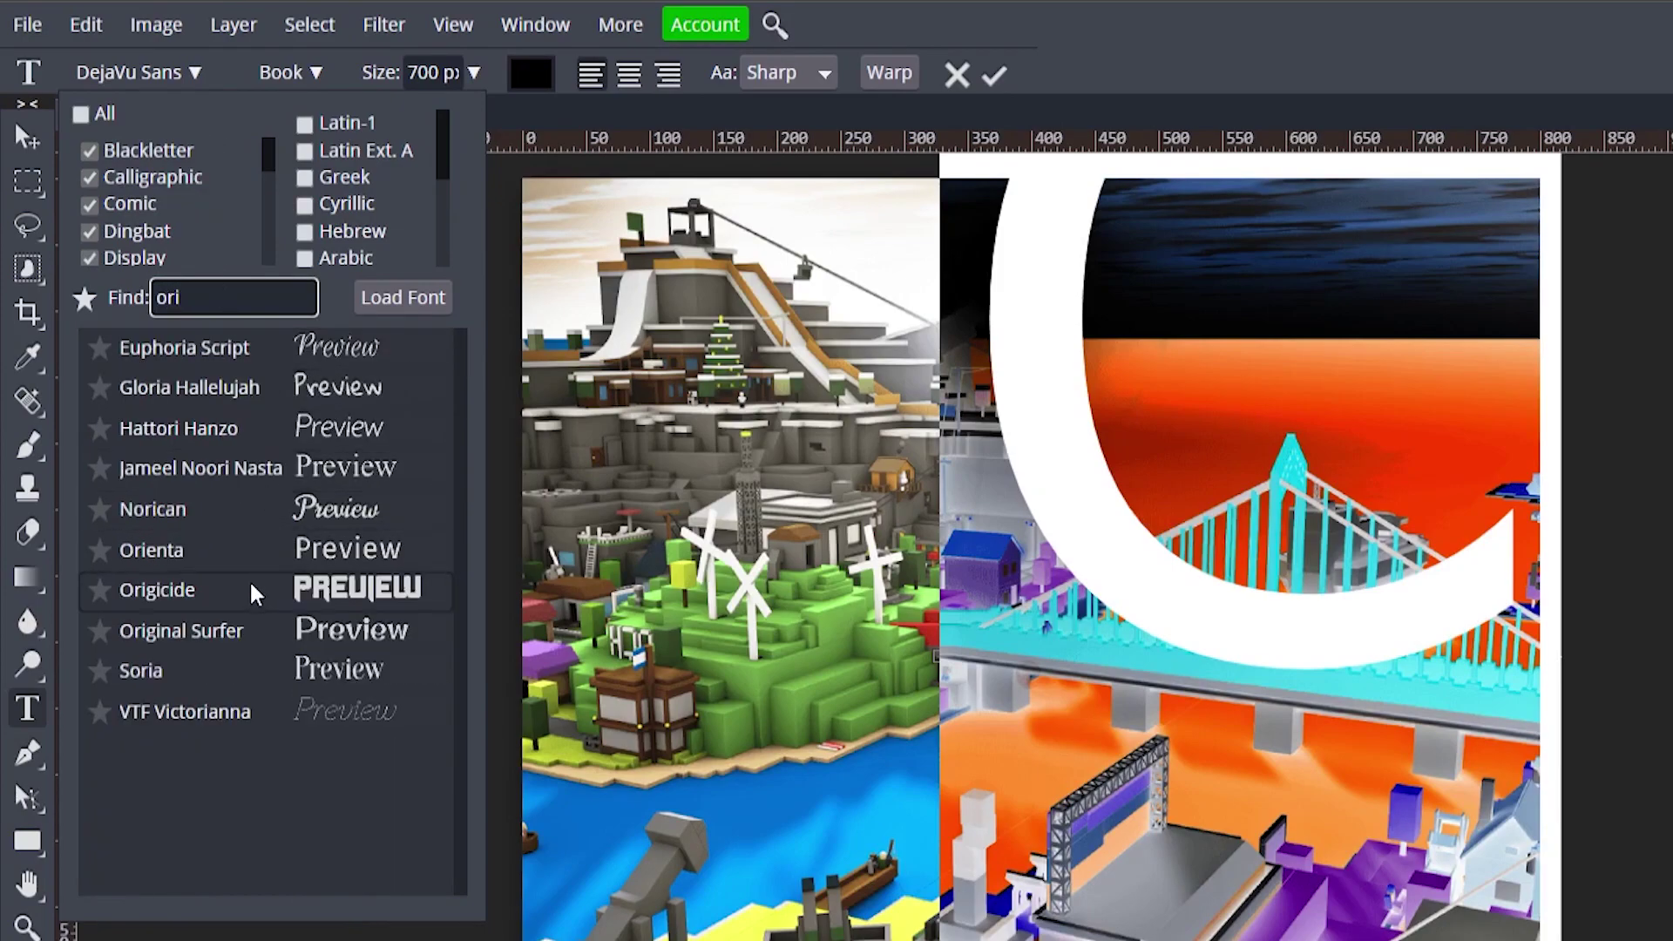
left_click(144, 596)
left_click(681, 114)
key("v")
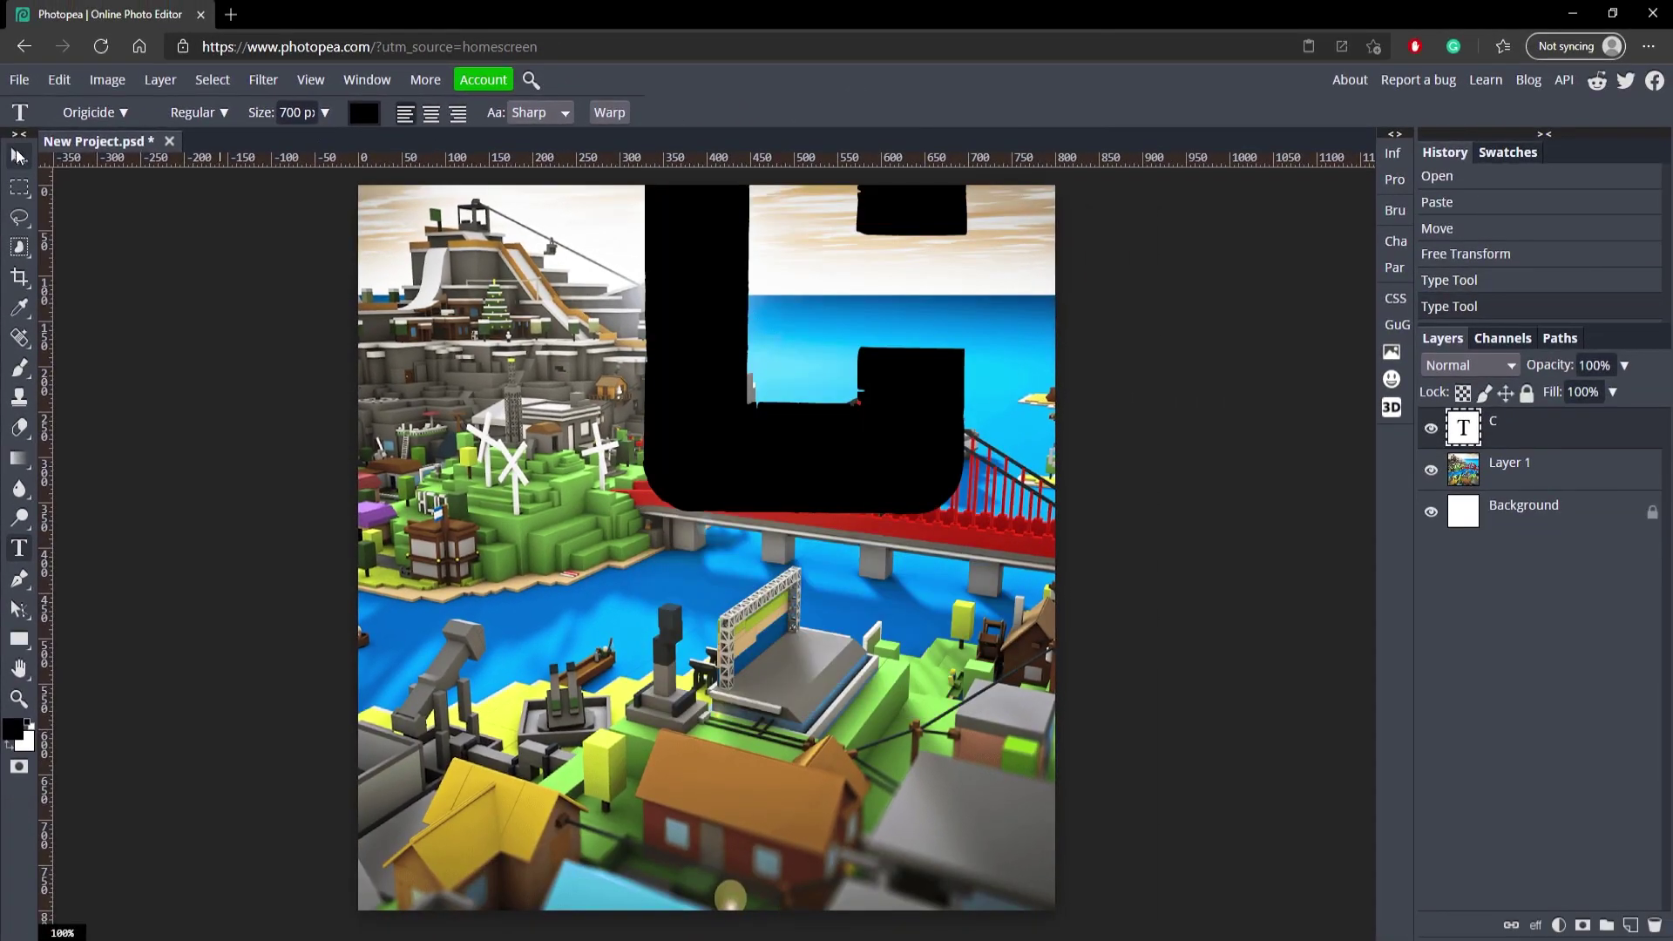
left_click_drag(693, 267, 589, 519)
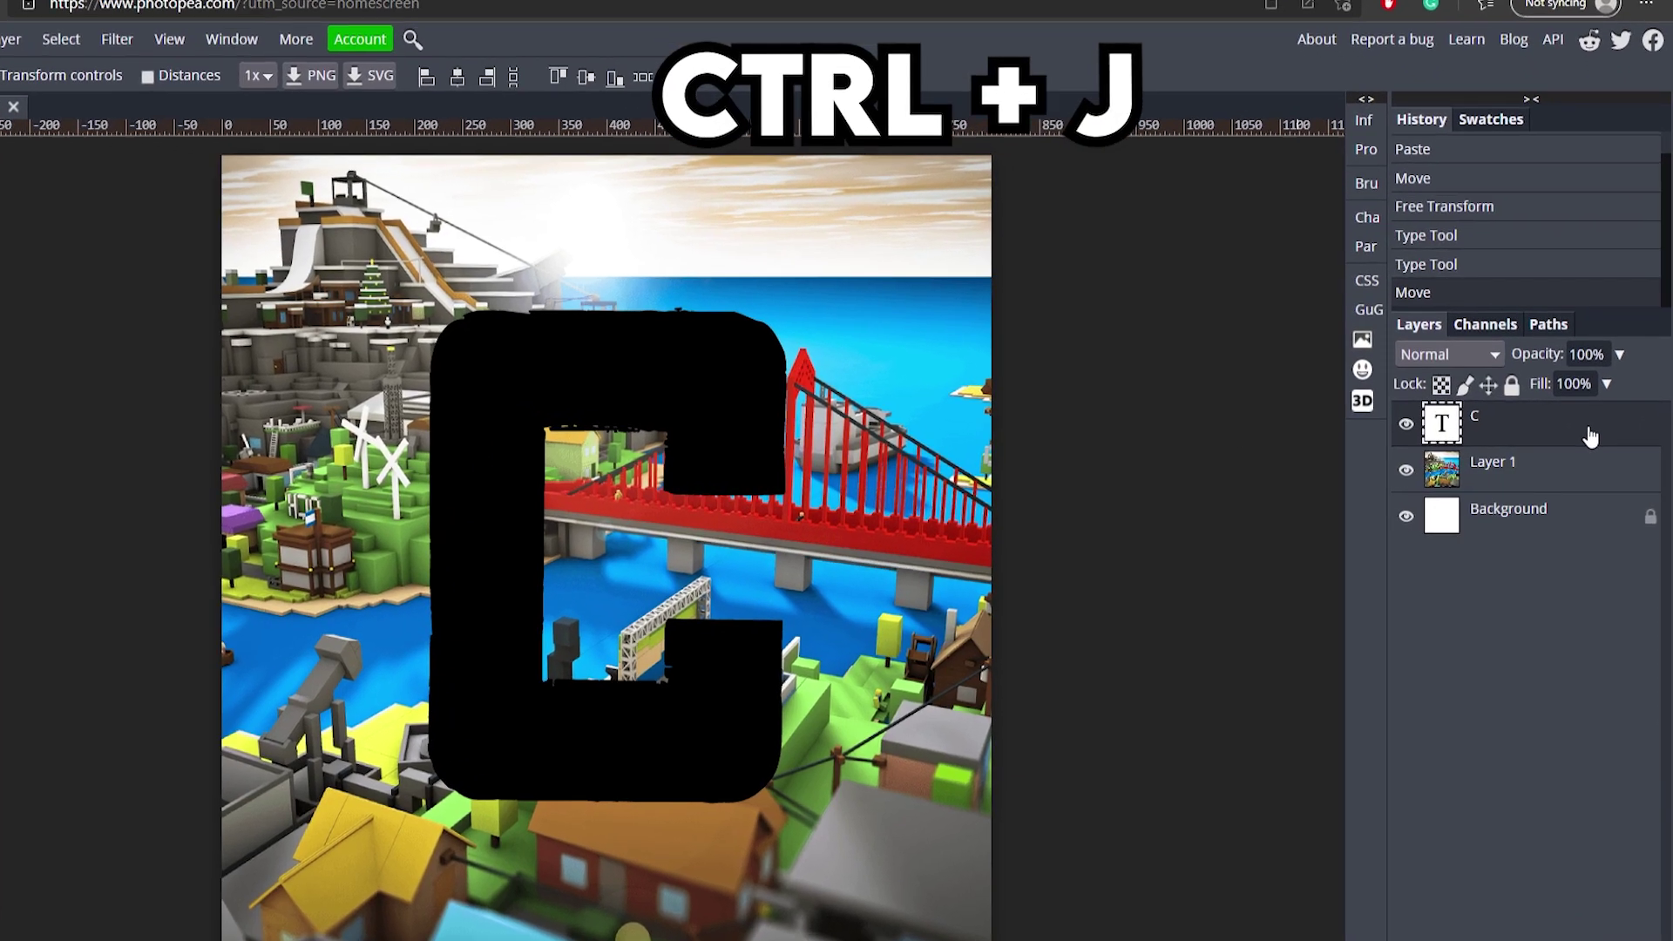
Step: Duplicate the C layer, set the original C to Overlay blending, and hide C copy
key("ctrl+j")
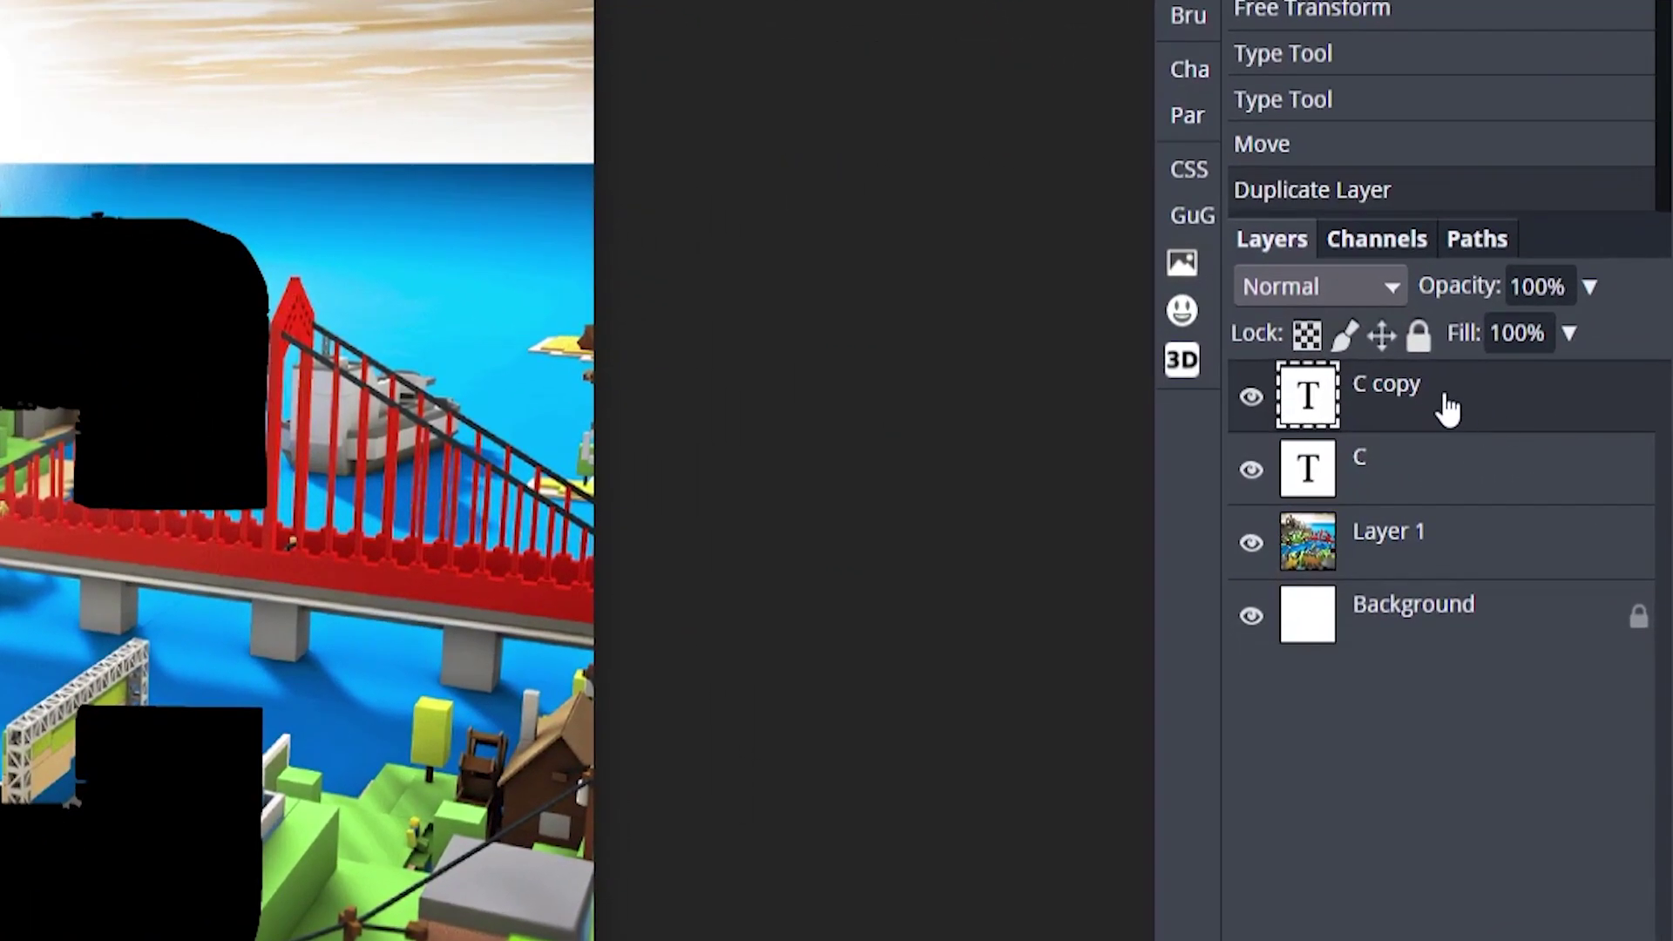
left_click(1512, 494)
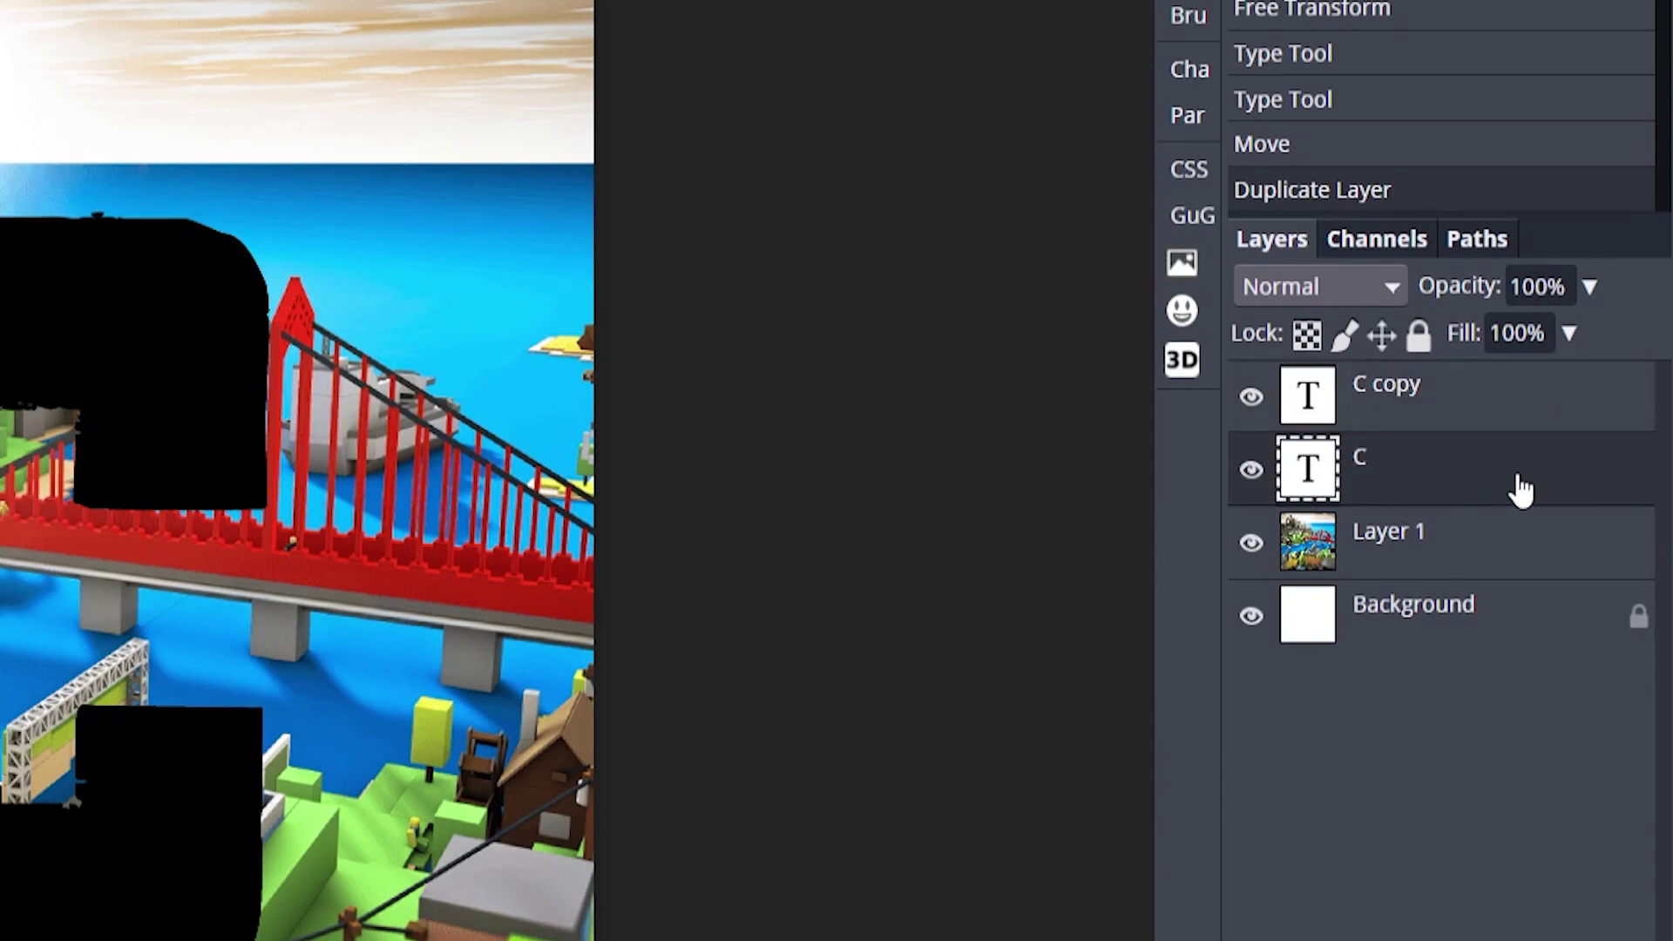
left_click(1354, 281)
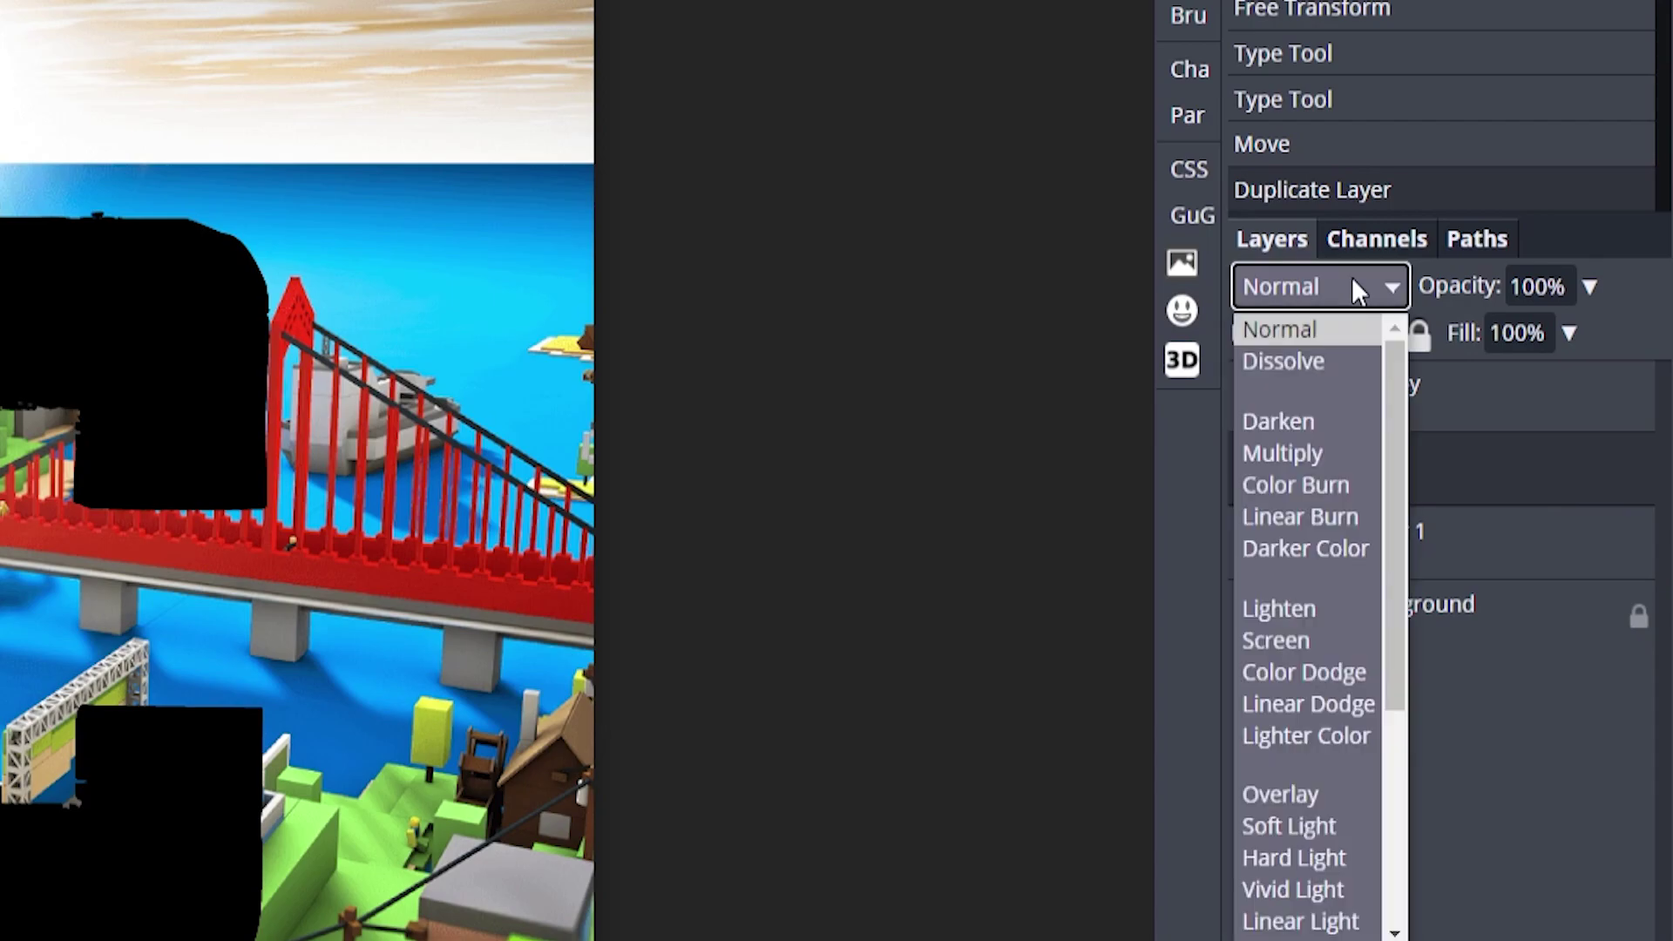
left_click(1364, 789)
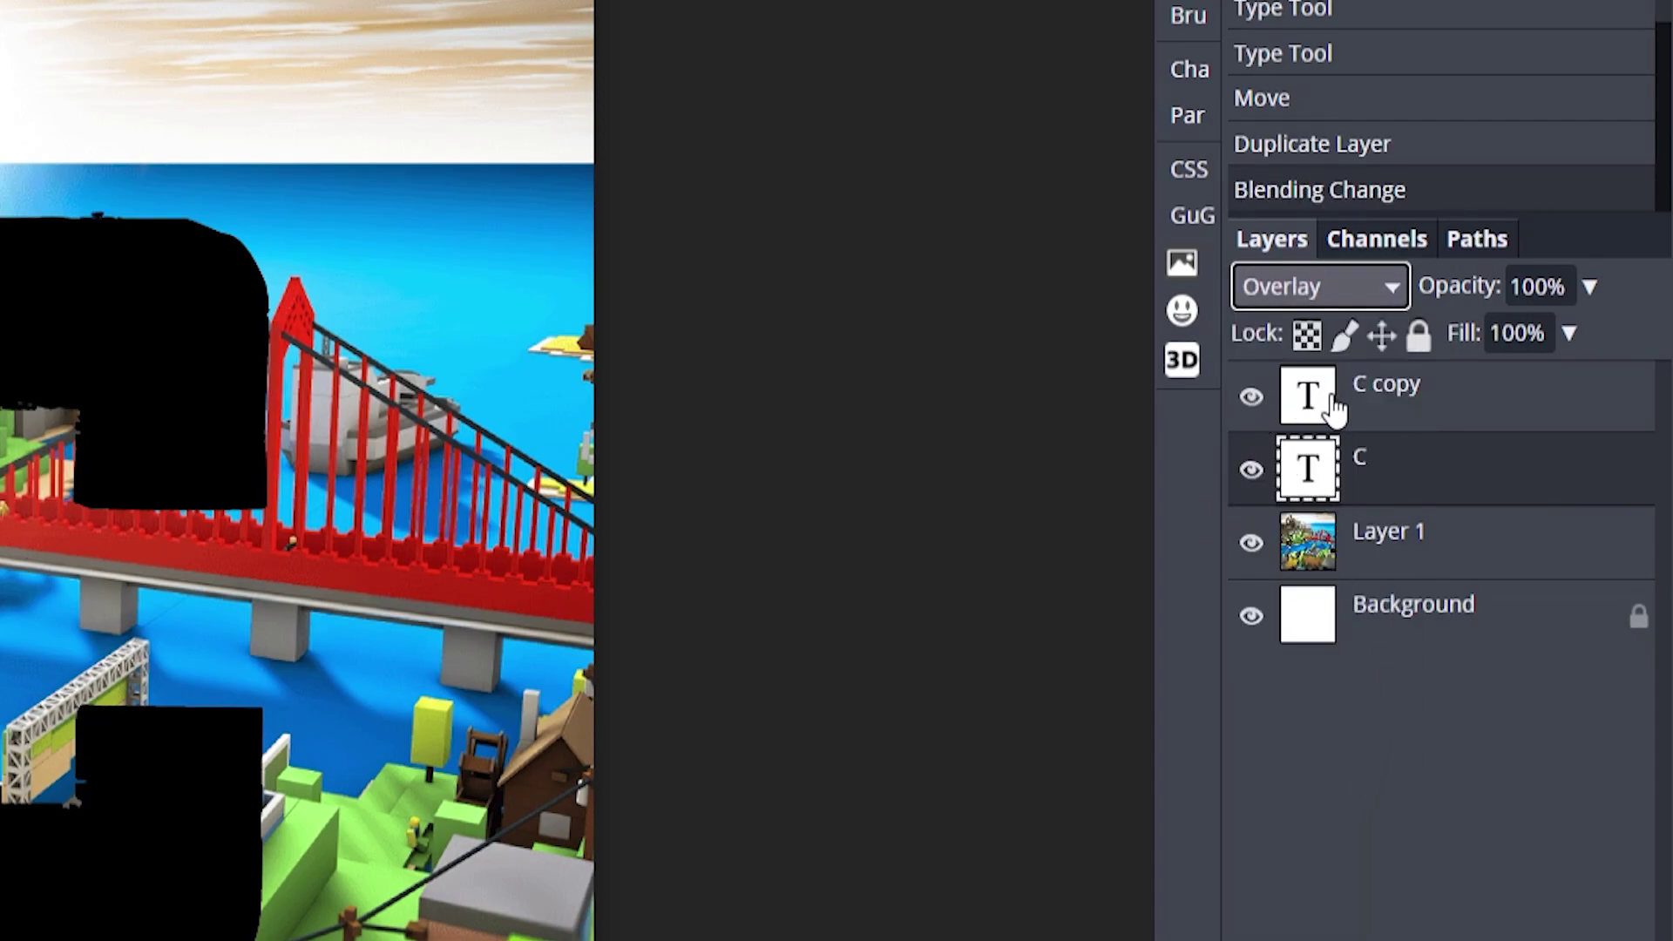
left_click(1254, 399)
left_click(1252, 399)
left_click(1253, 398)
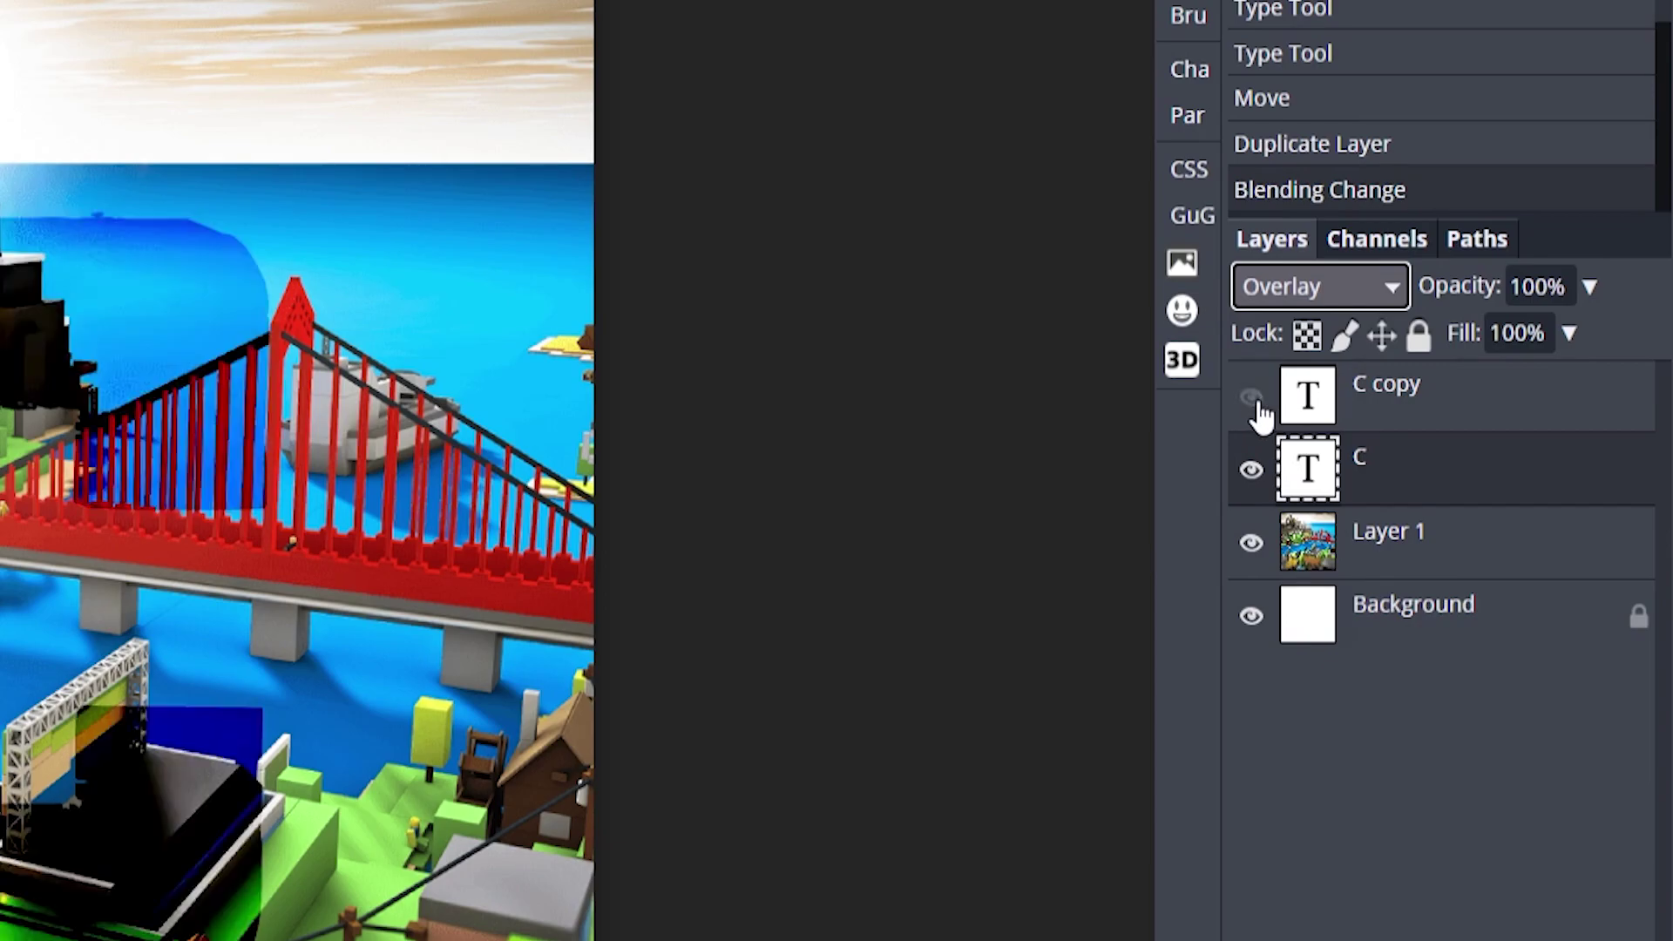
left_click(1252, 399)
left_click(1253, 398)
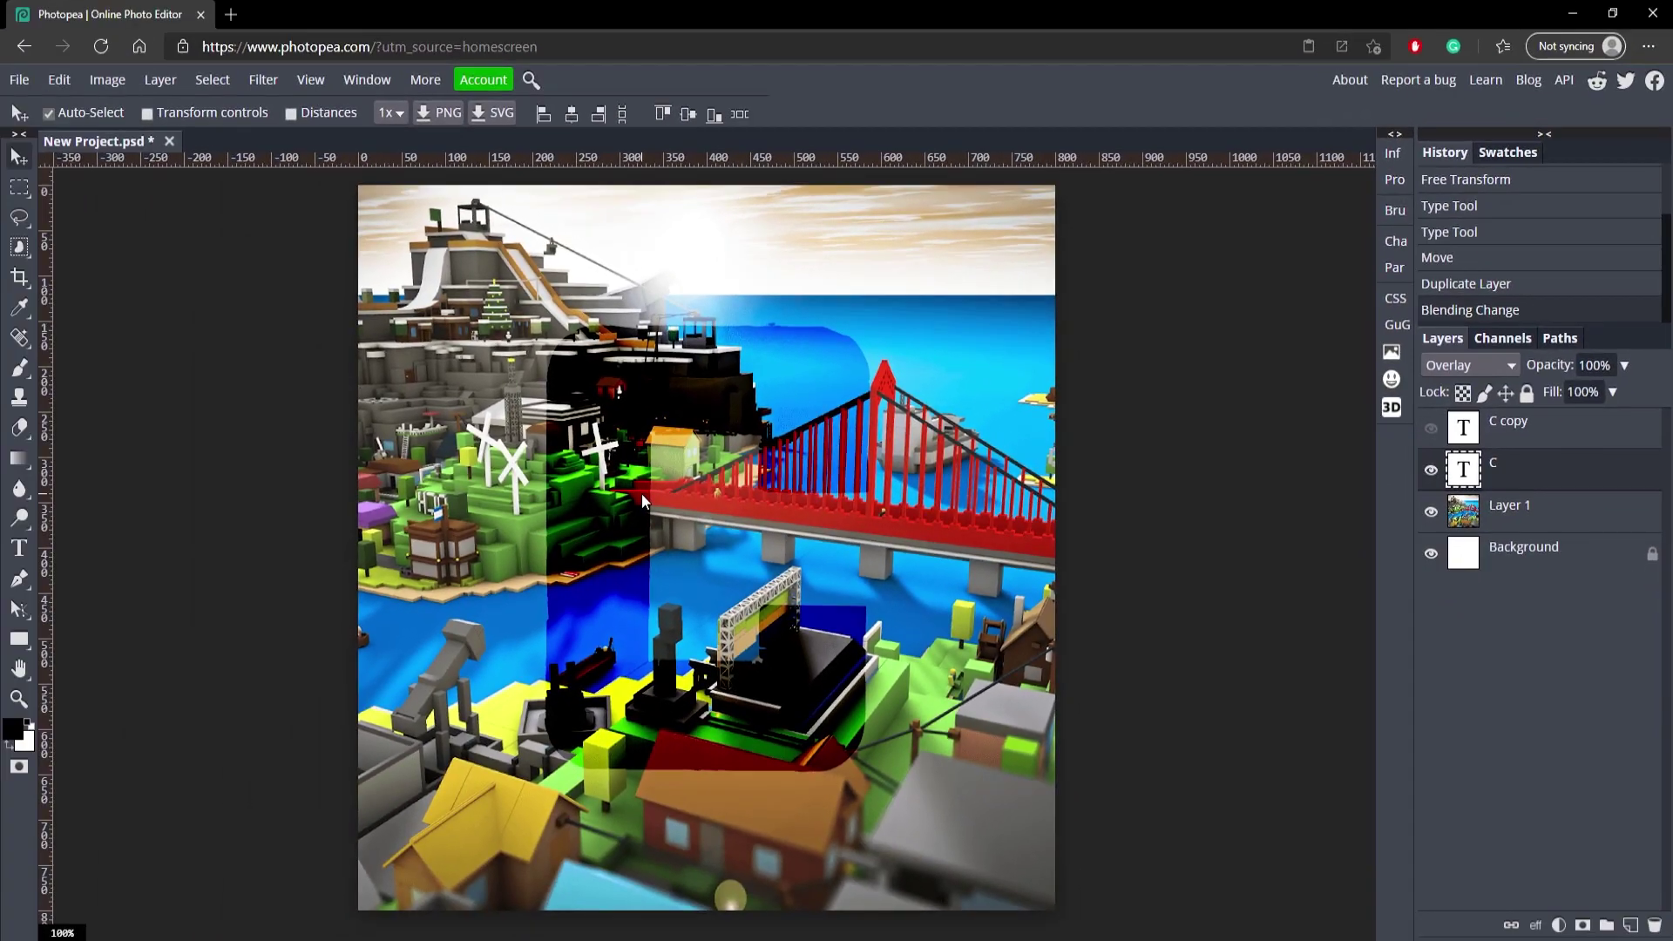
Step: Select all of the original C's text to recolour it white
double_click(643, 499)
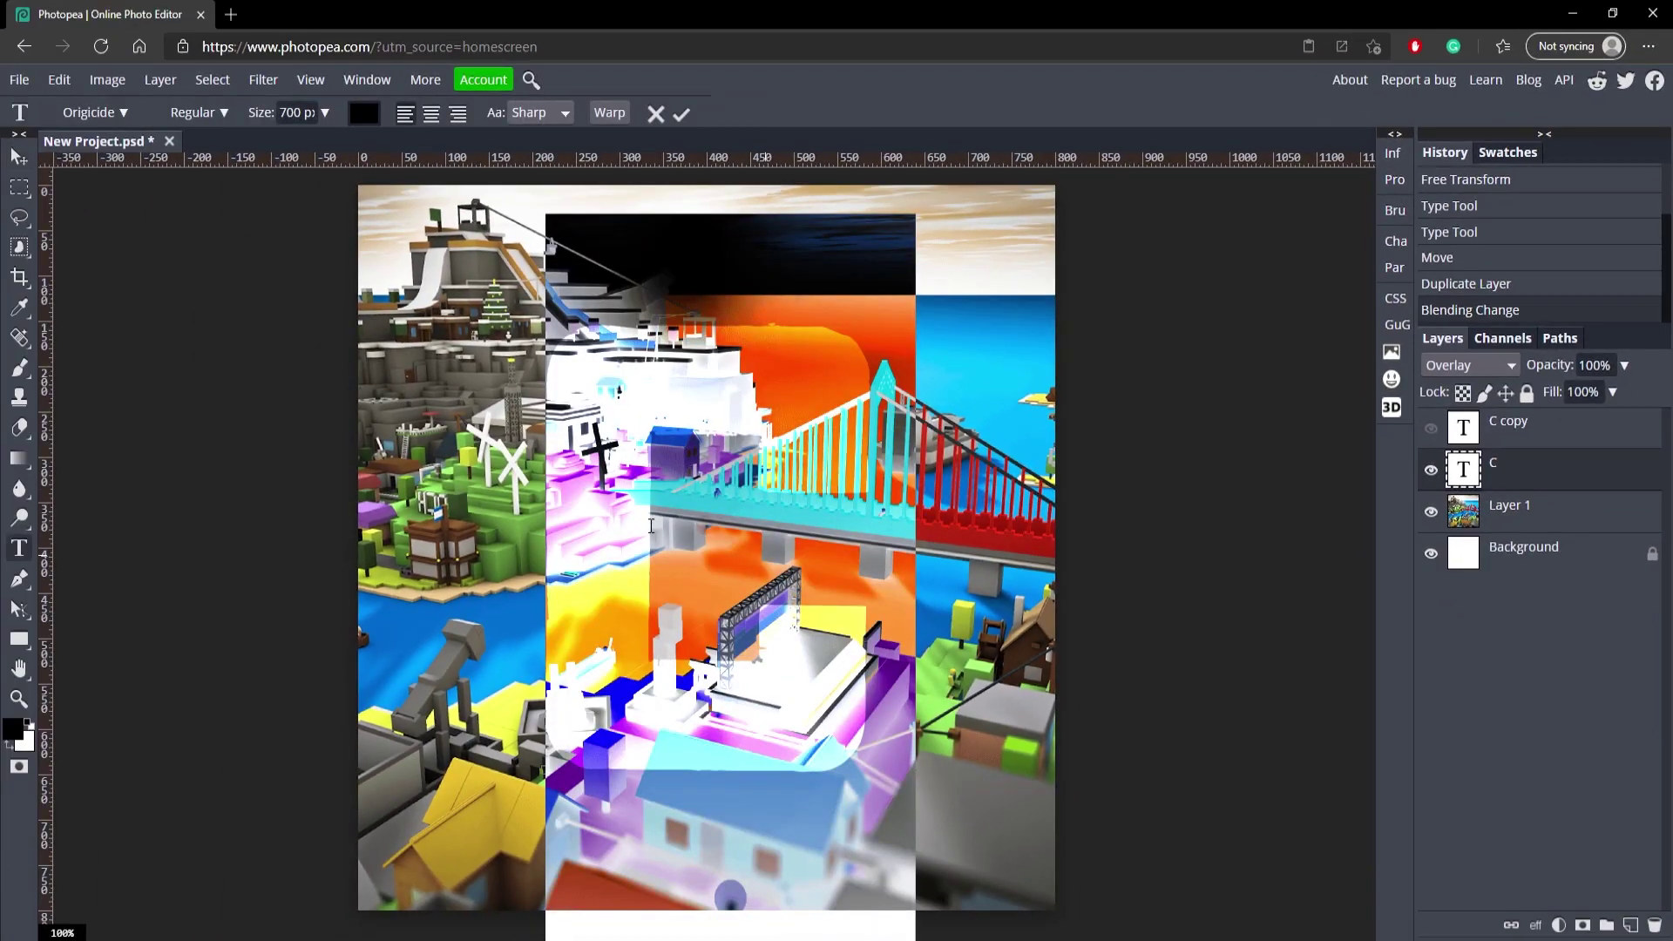
left_click(661, 251)
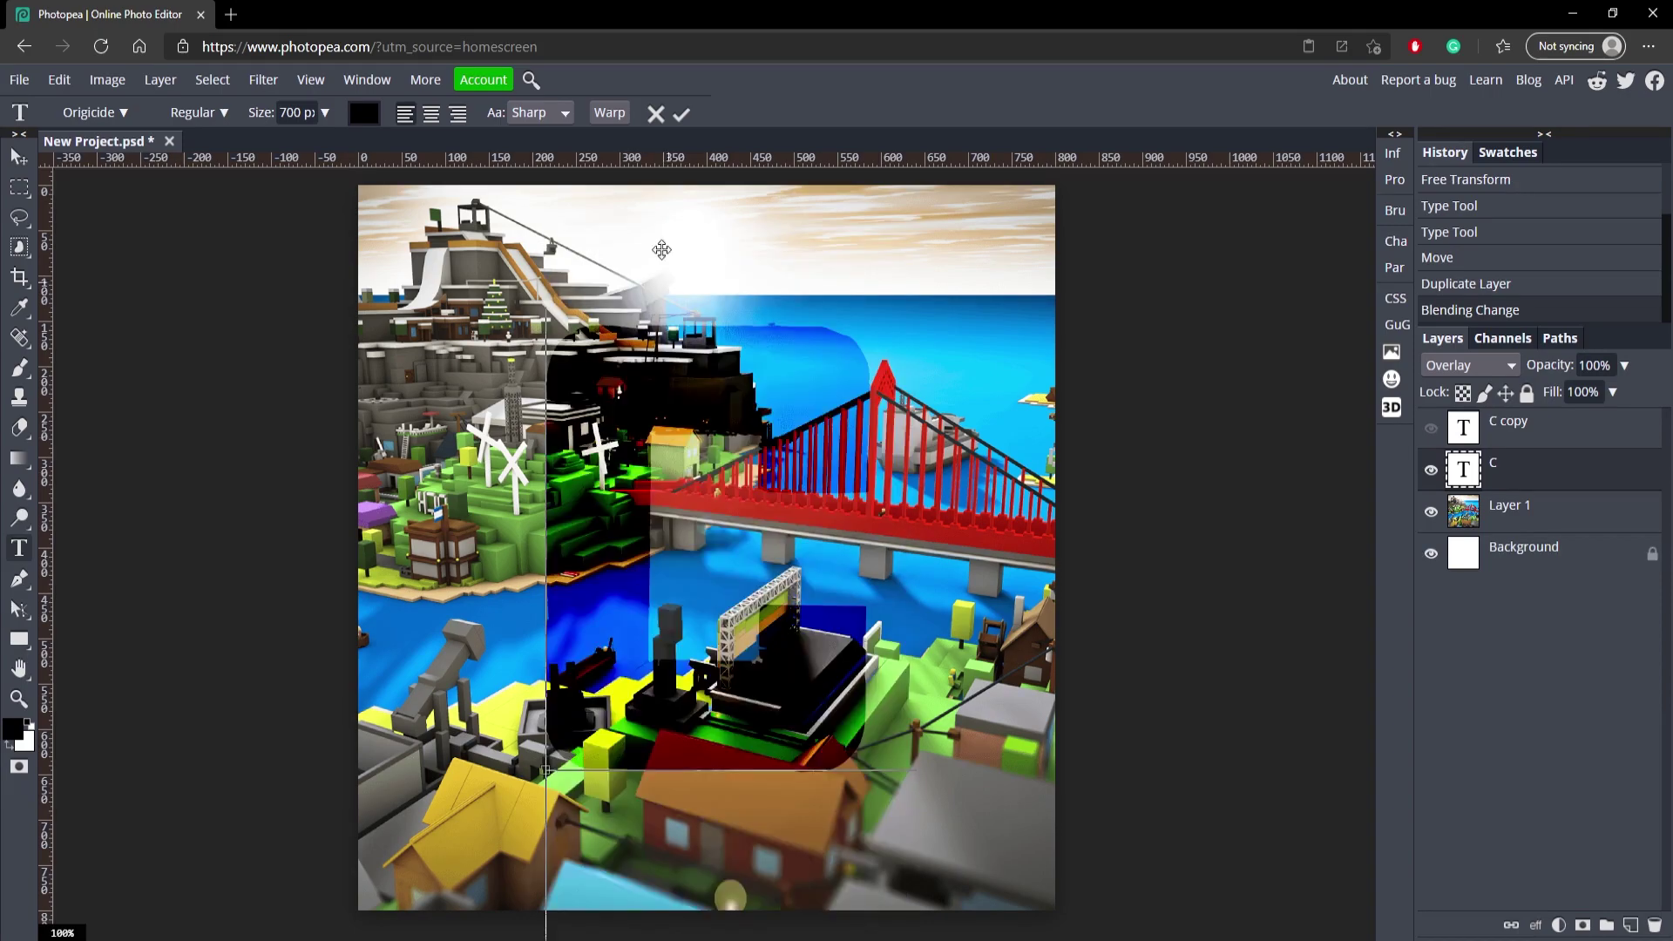
key("ctrl+a")
left_click(364, 113)
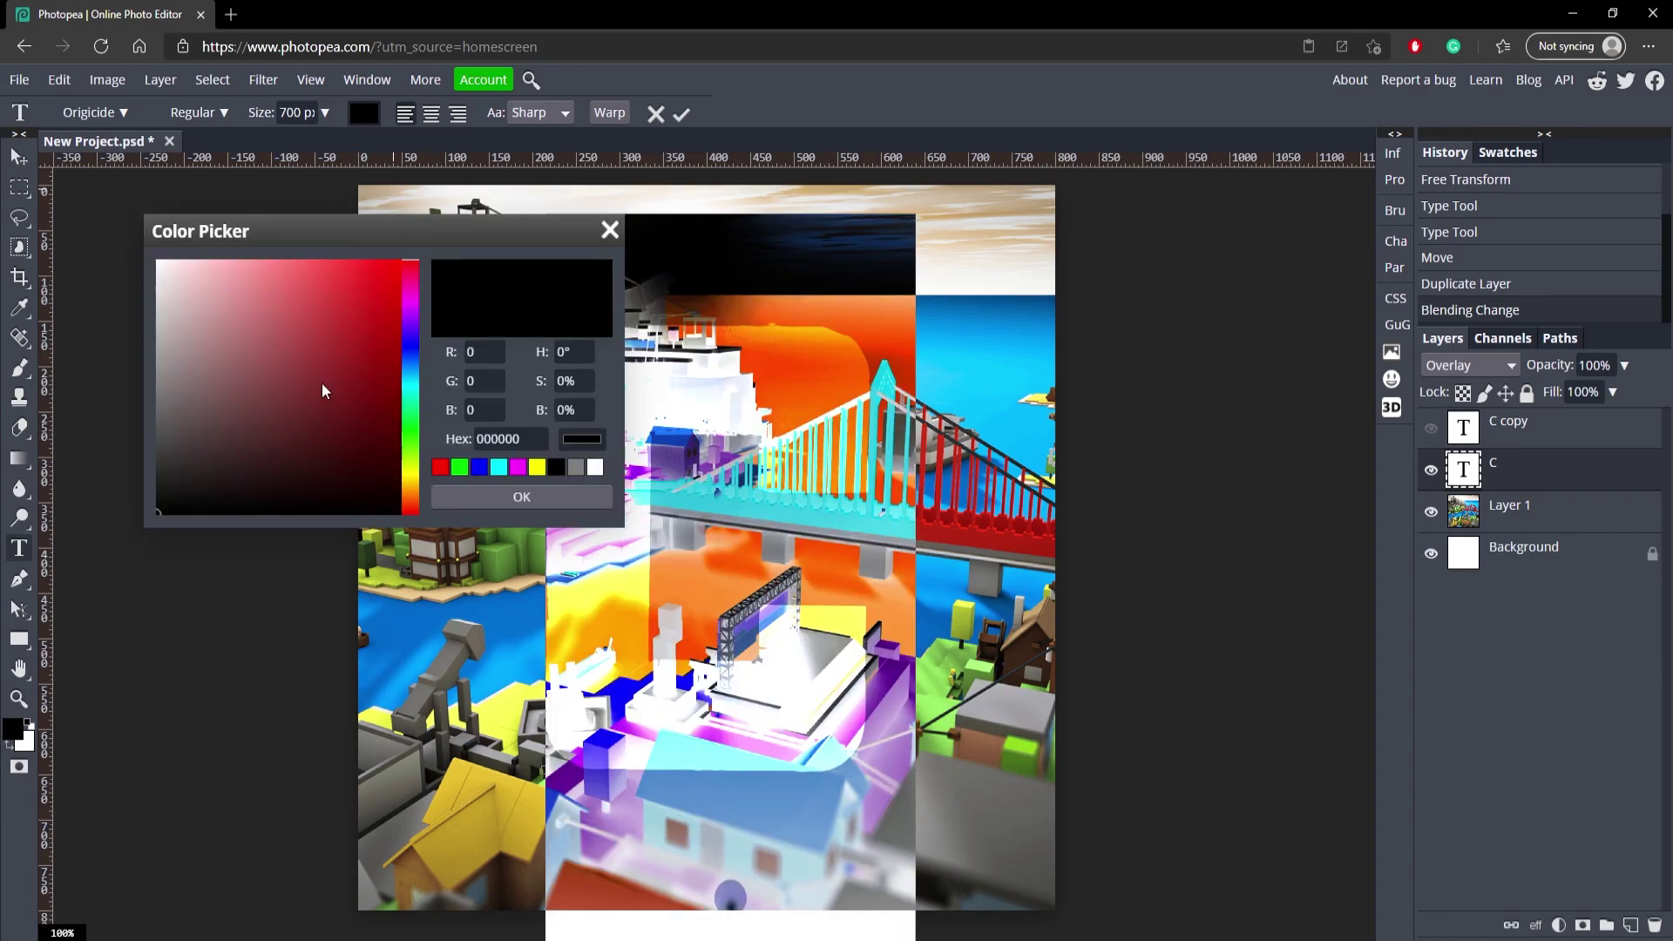
Step: Make the C's text colour white and commit the edit
left_click(158, 257)
left_click(610, 231)
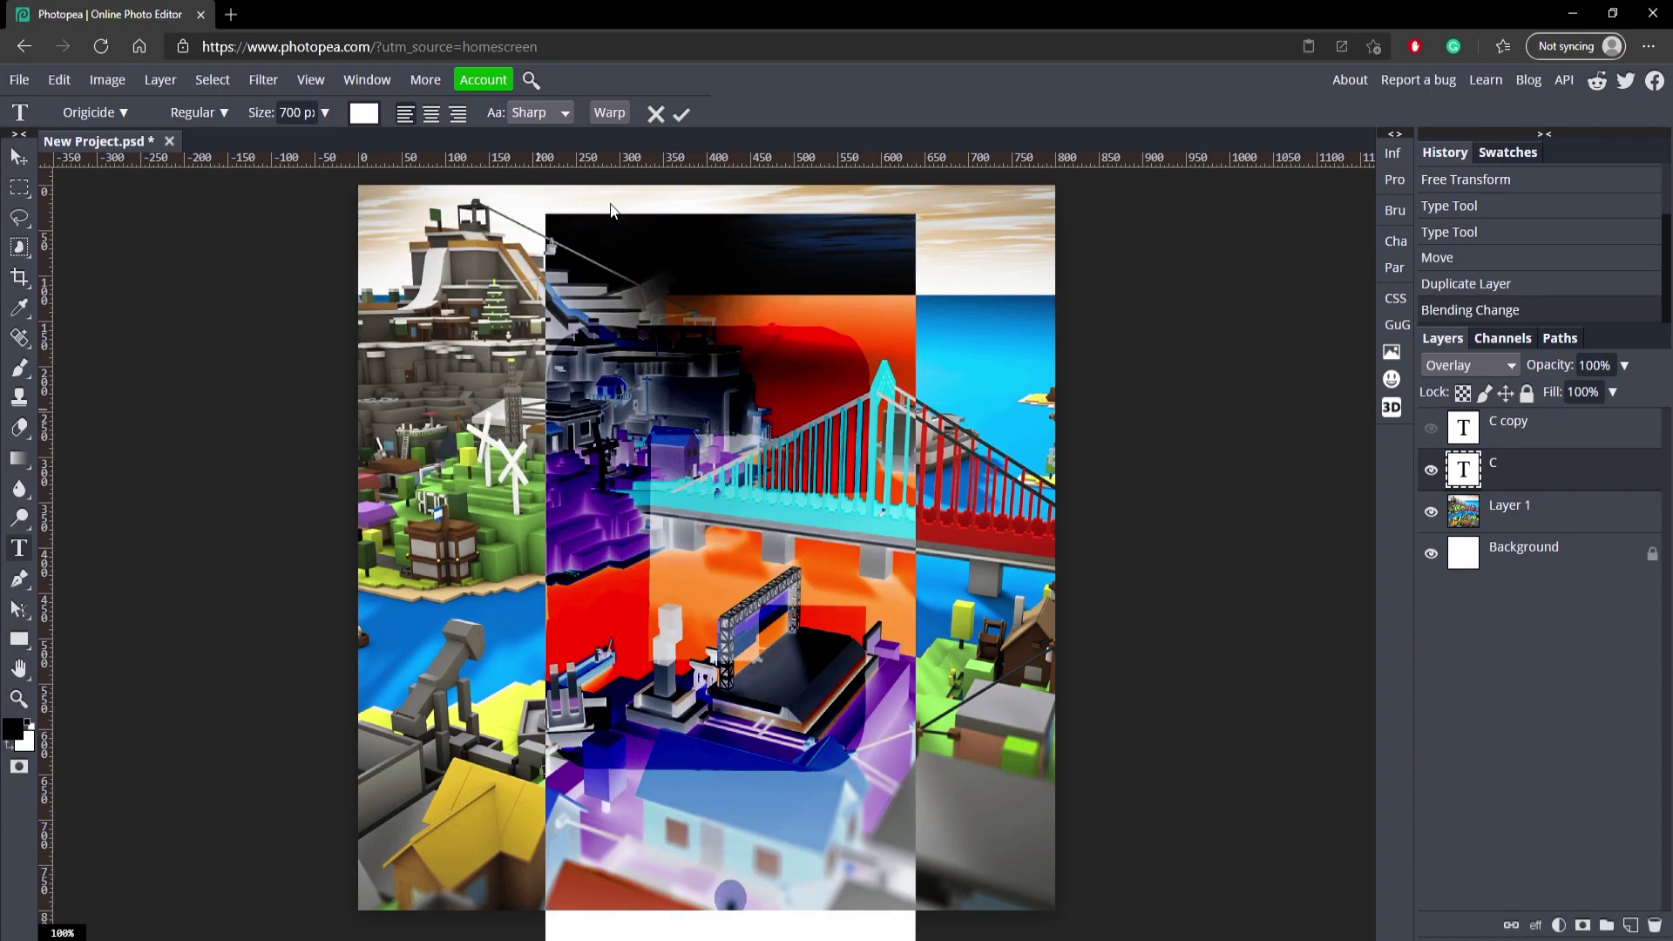
left_click(683, 113)
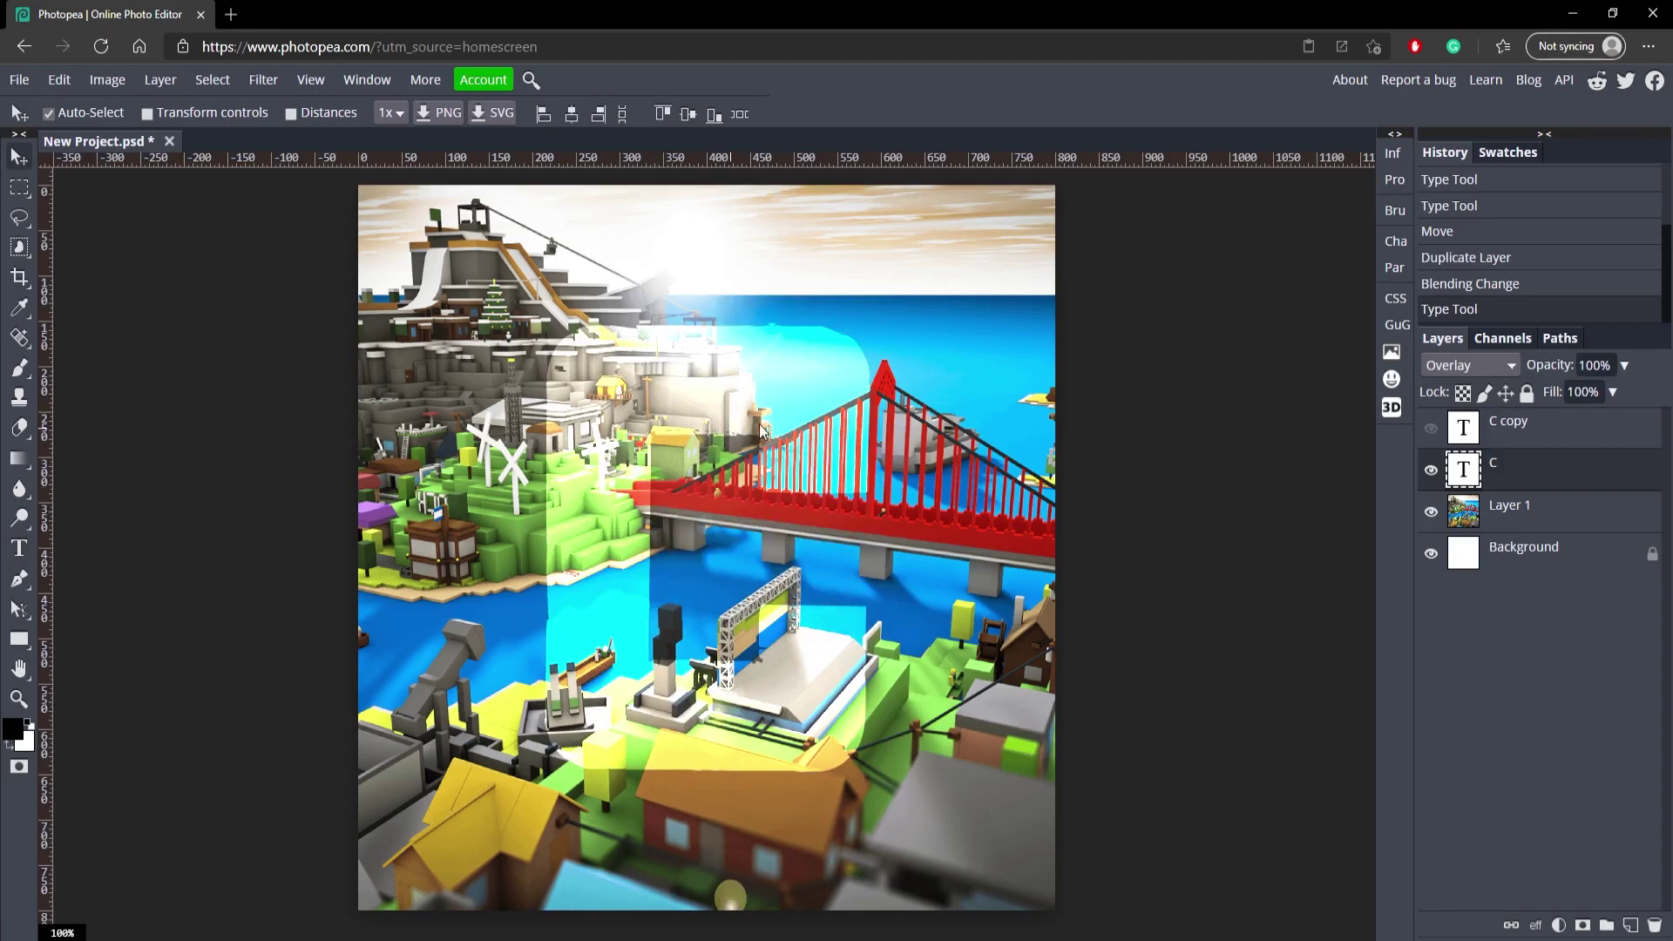
Step: Show the C copy layer and set its Fill to 0%
left_click(1433, 431)
left_click(1547, 436)
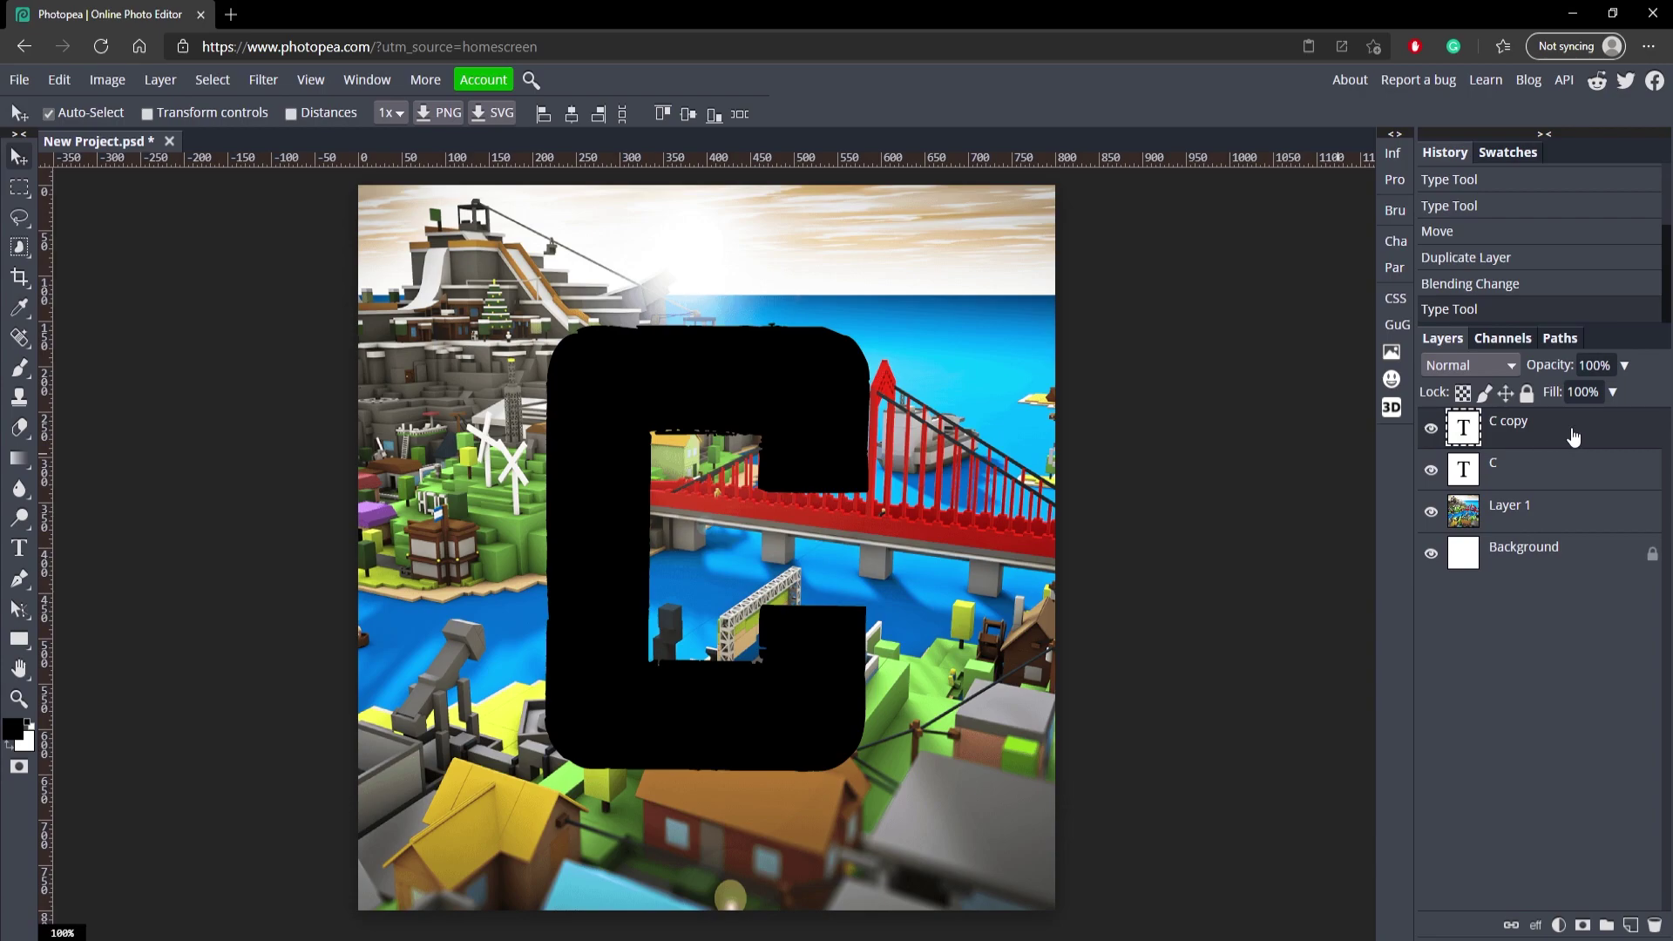
left_click(1613, 394)
left_click_drag(1603, 427, 1494, 438)
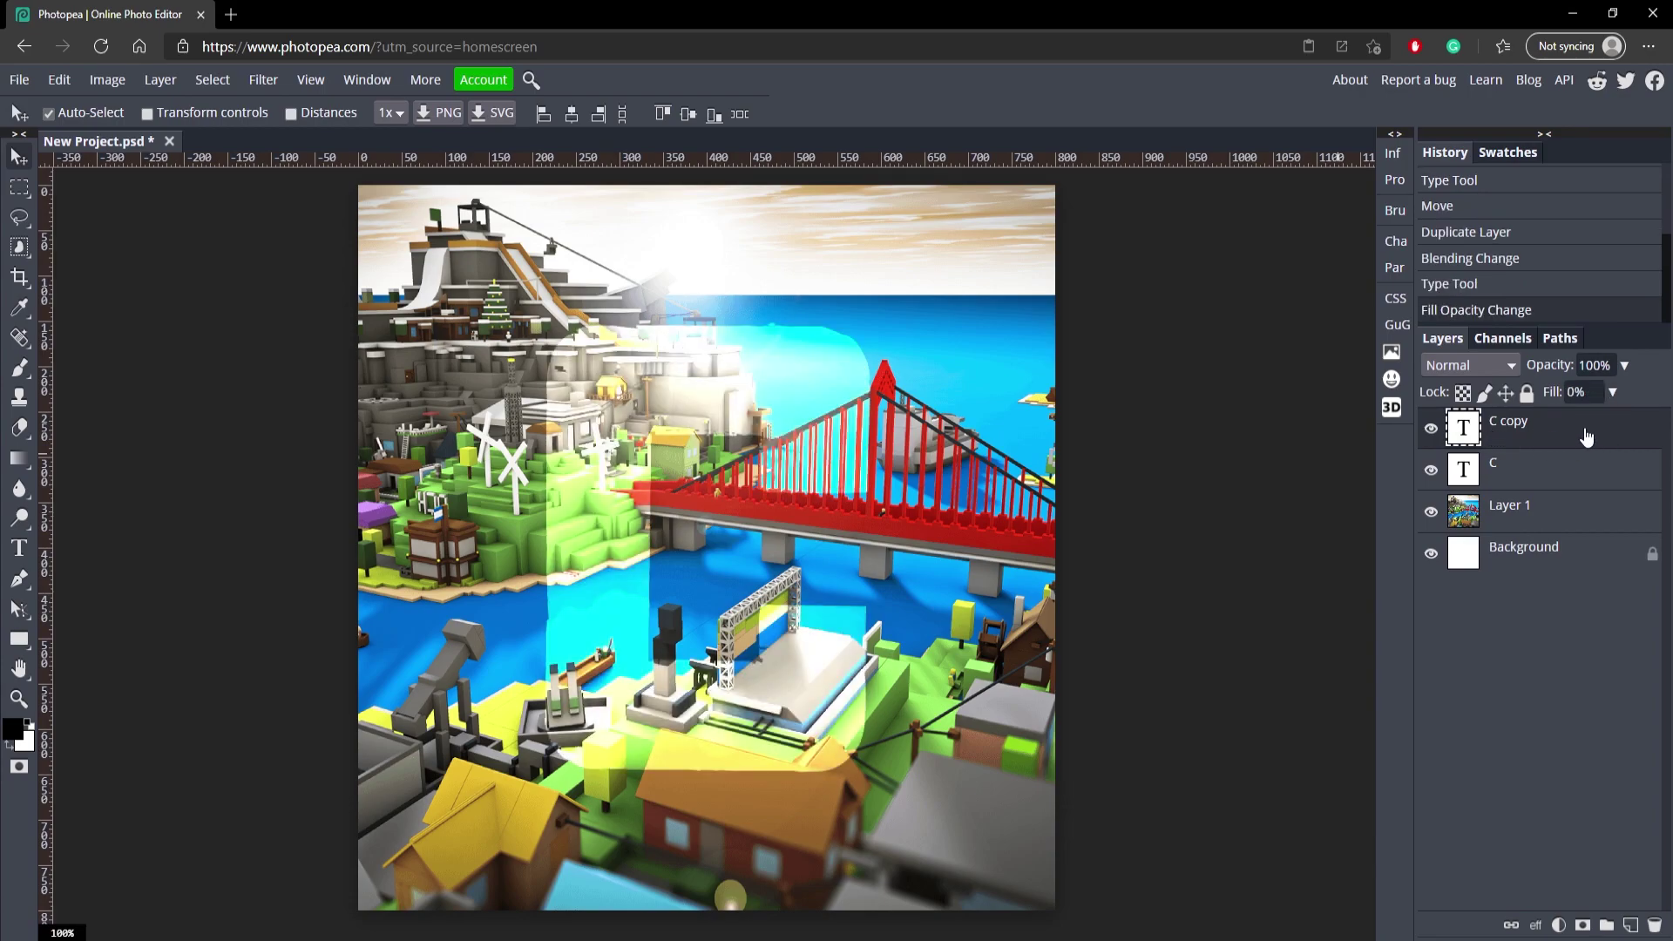
Step: Add an 18 px white (ffffff) Stroke layer style to the C copy layer
double_click(1584, 435)
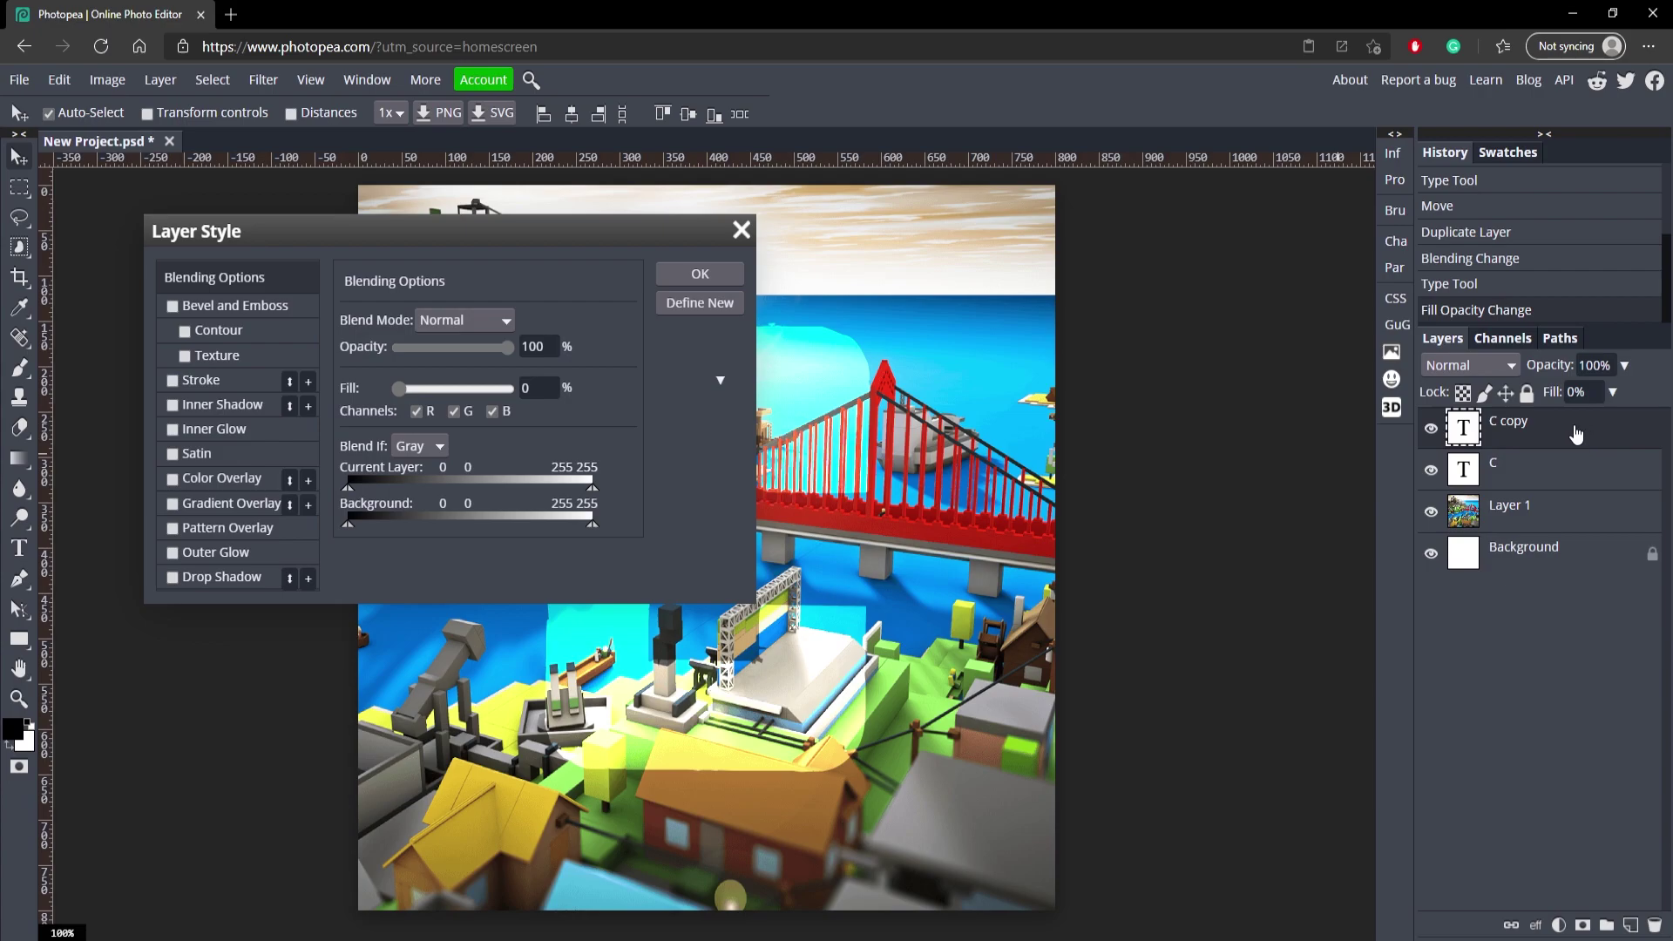
left_click(172, 382)
left_click(208, 384)
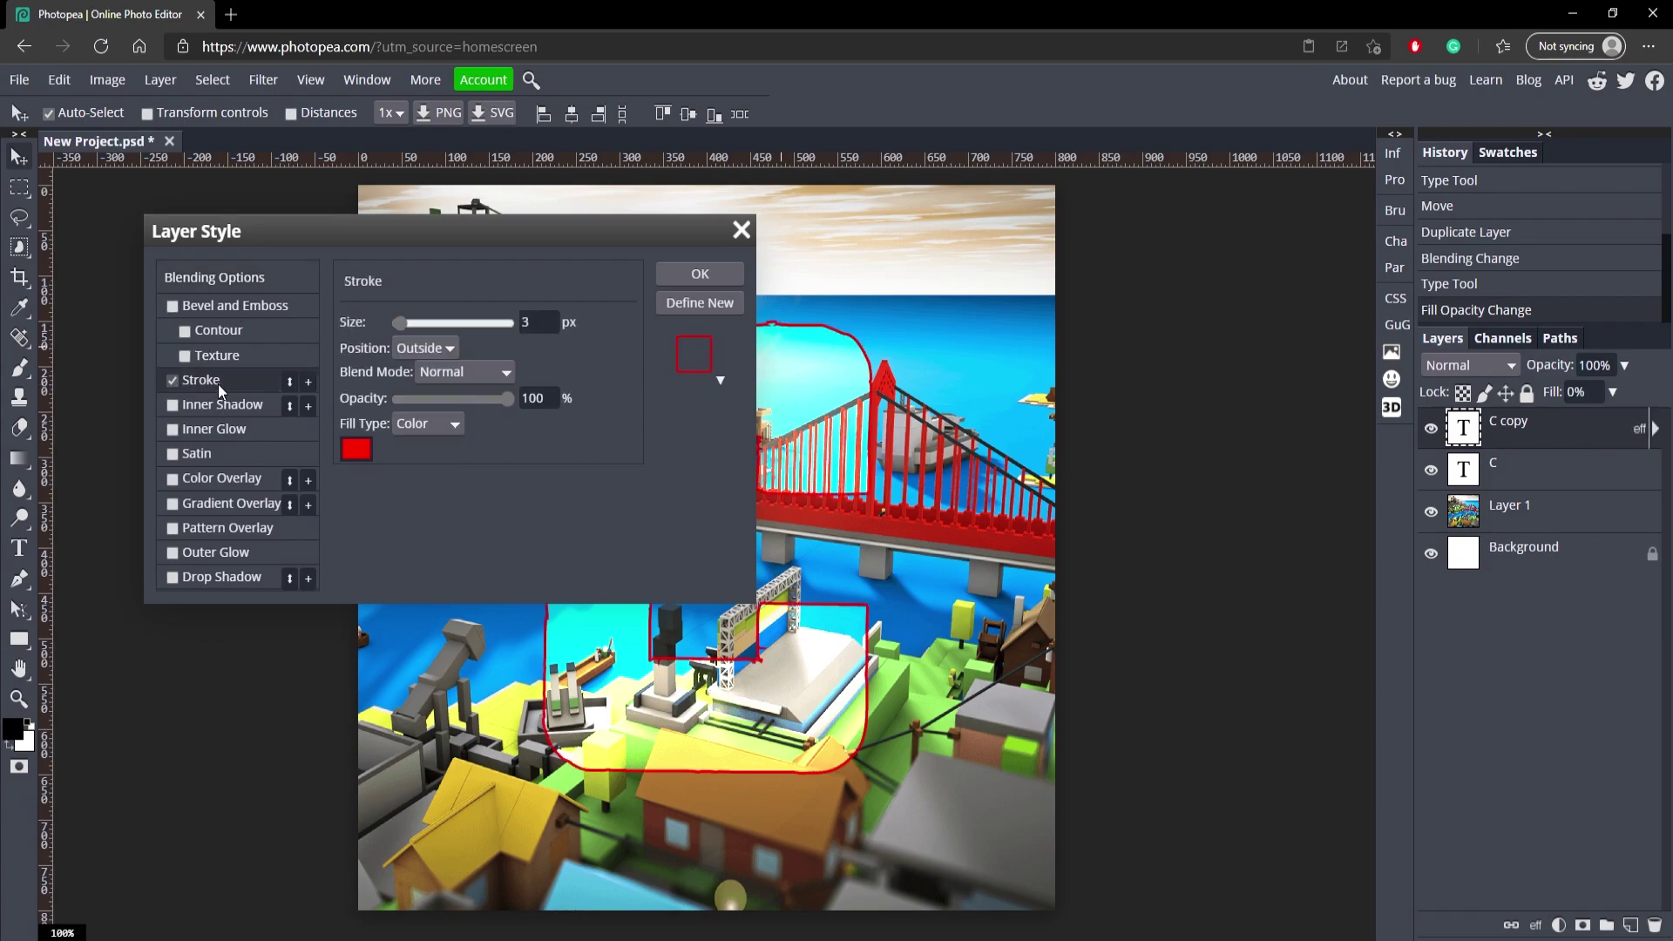
left_click_drag(428, 230, 369, 126)
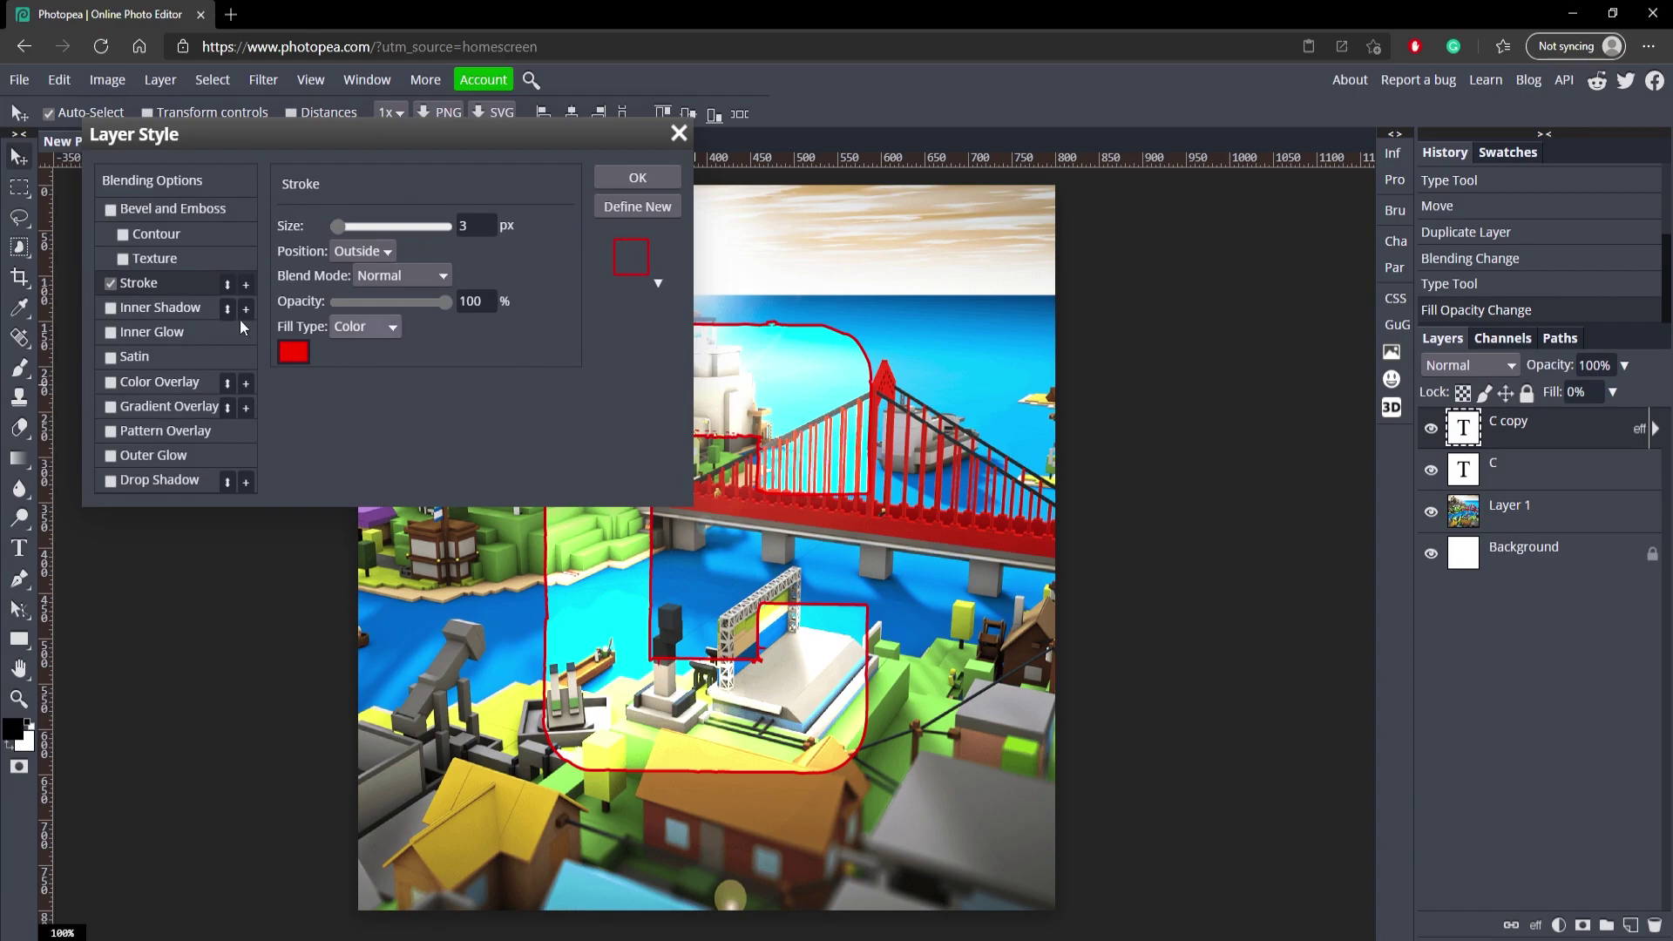
left_click(293, 351)
left_click_drag(319, 440, 159, 283)
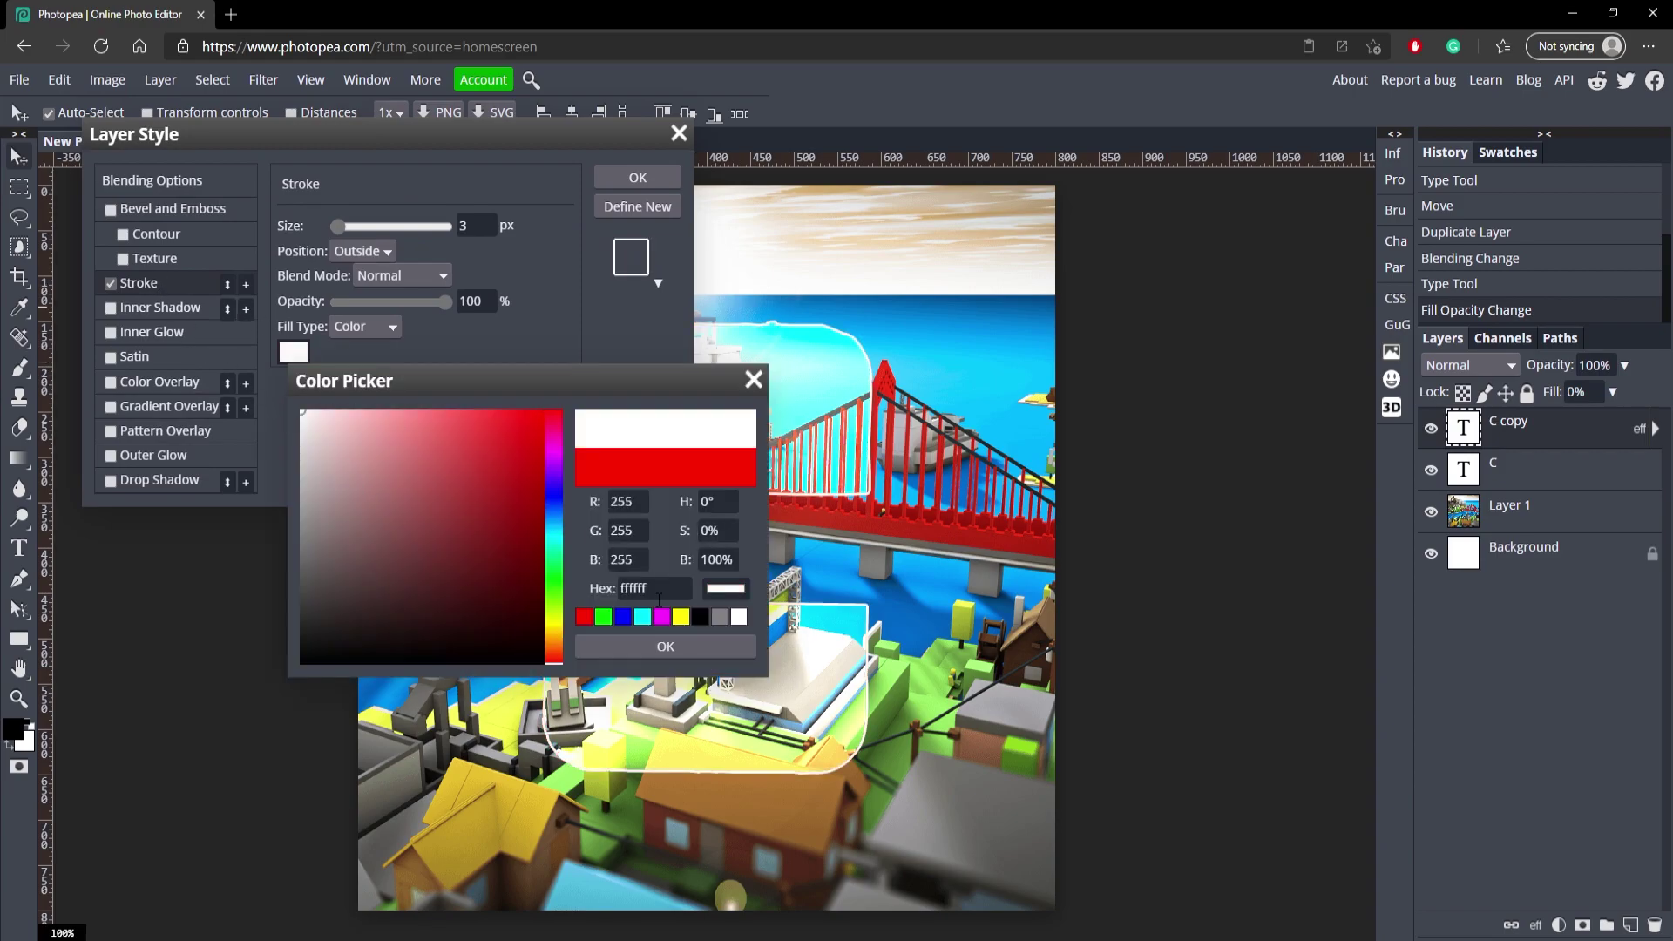
left_click(666, 646)
left_click_drag(336, 225, 347, 224)
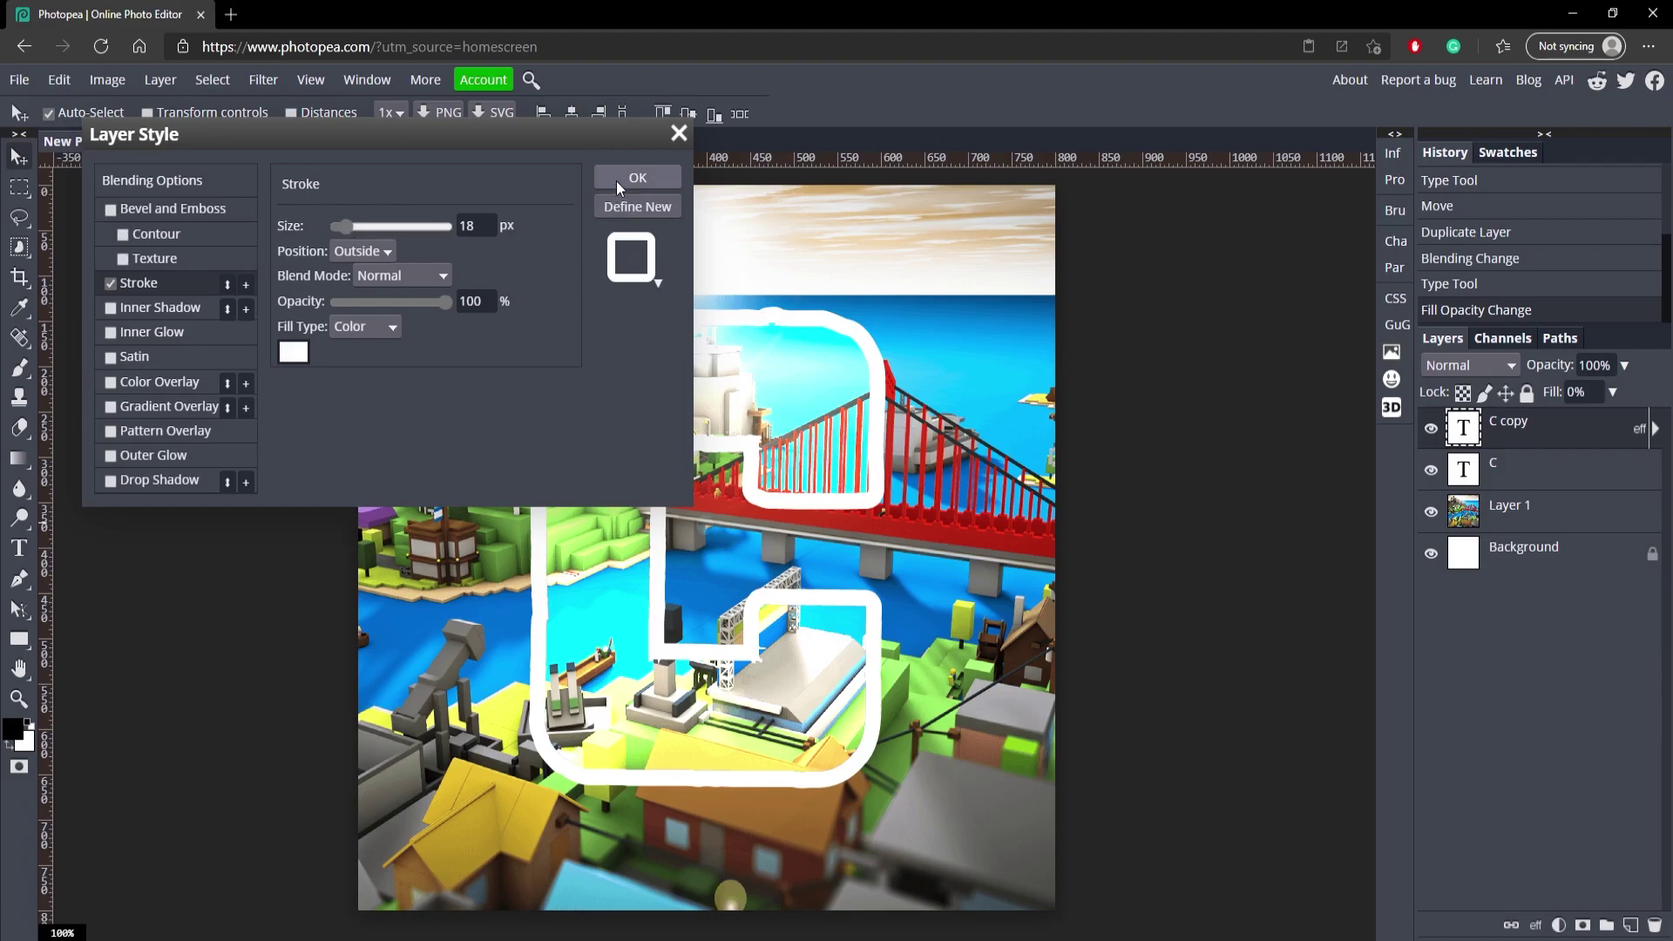
left_click(638, 177)
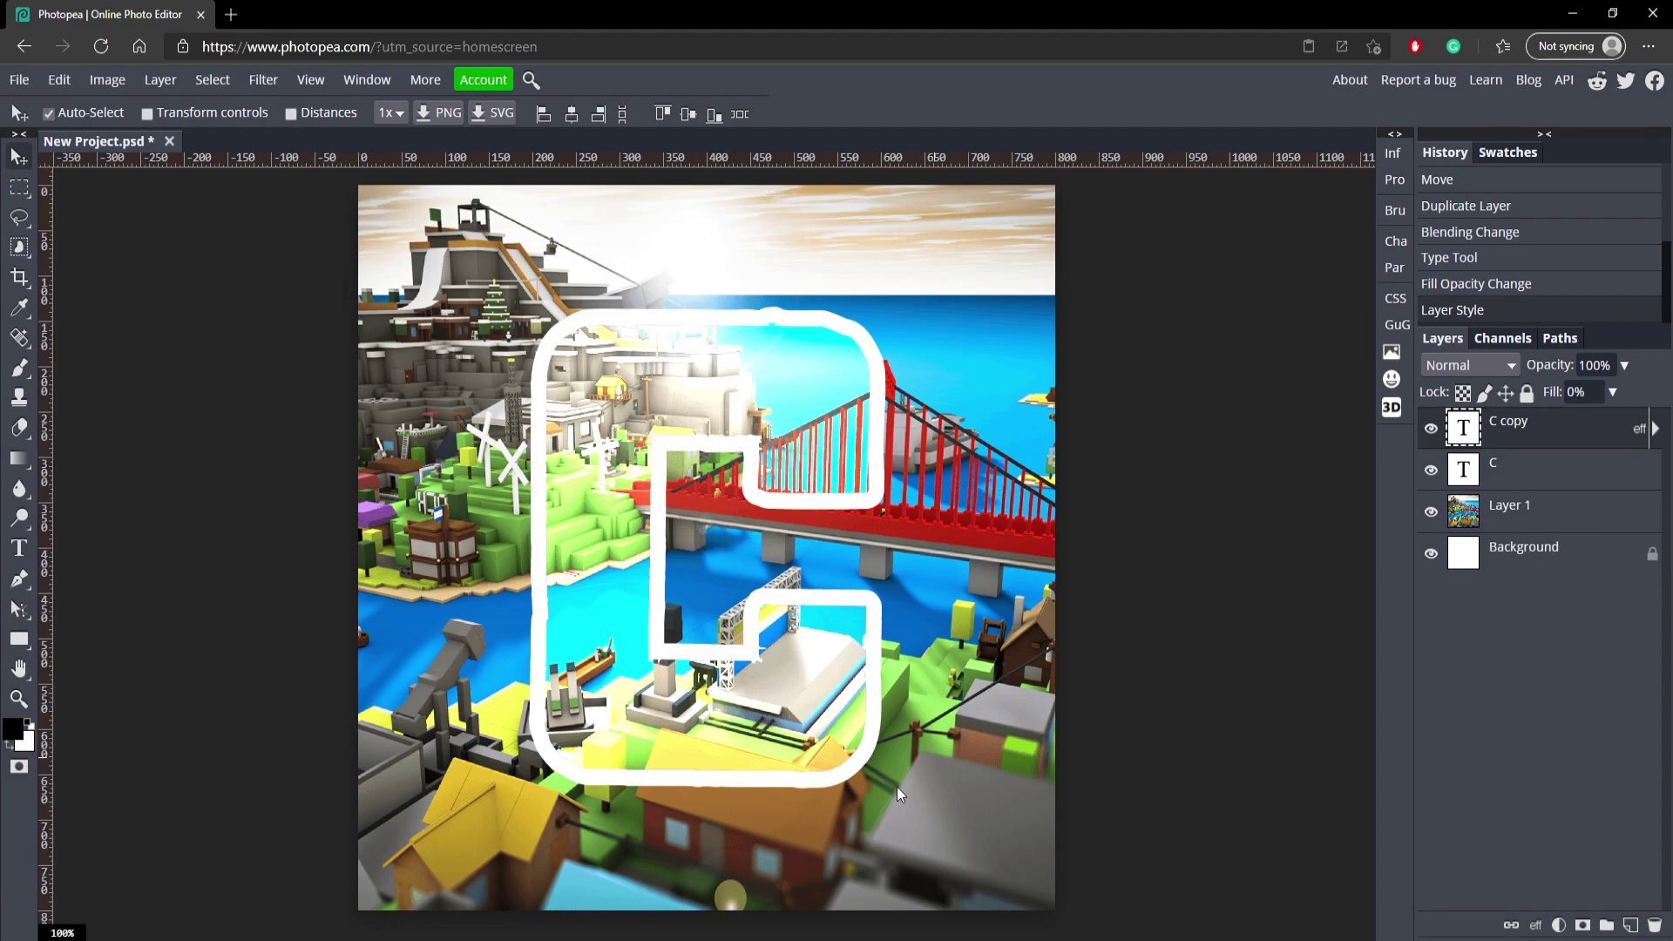
Step: Pick the Blur Tool at 50% strength with an enlarged brush, and cancel rasterizing the text layer
left_click(26, 488)
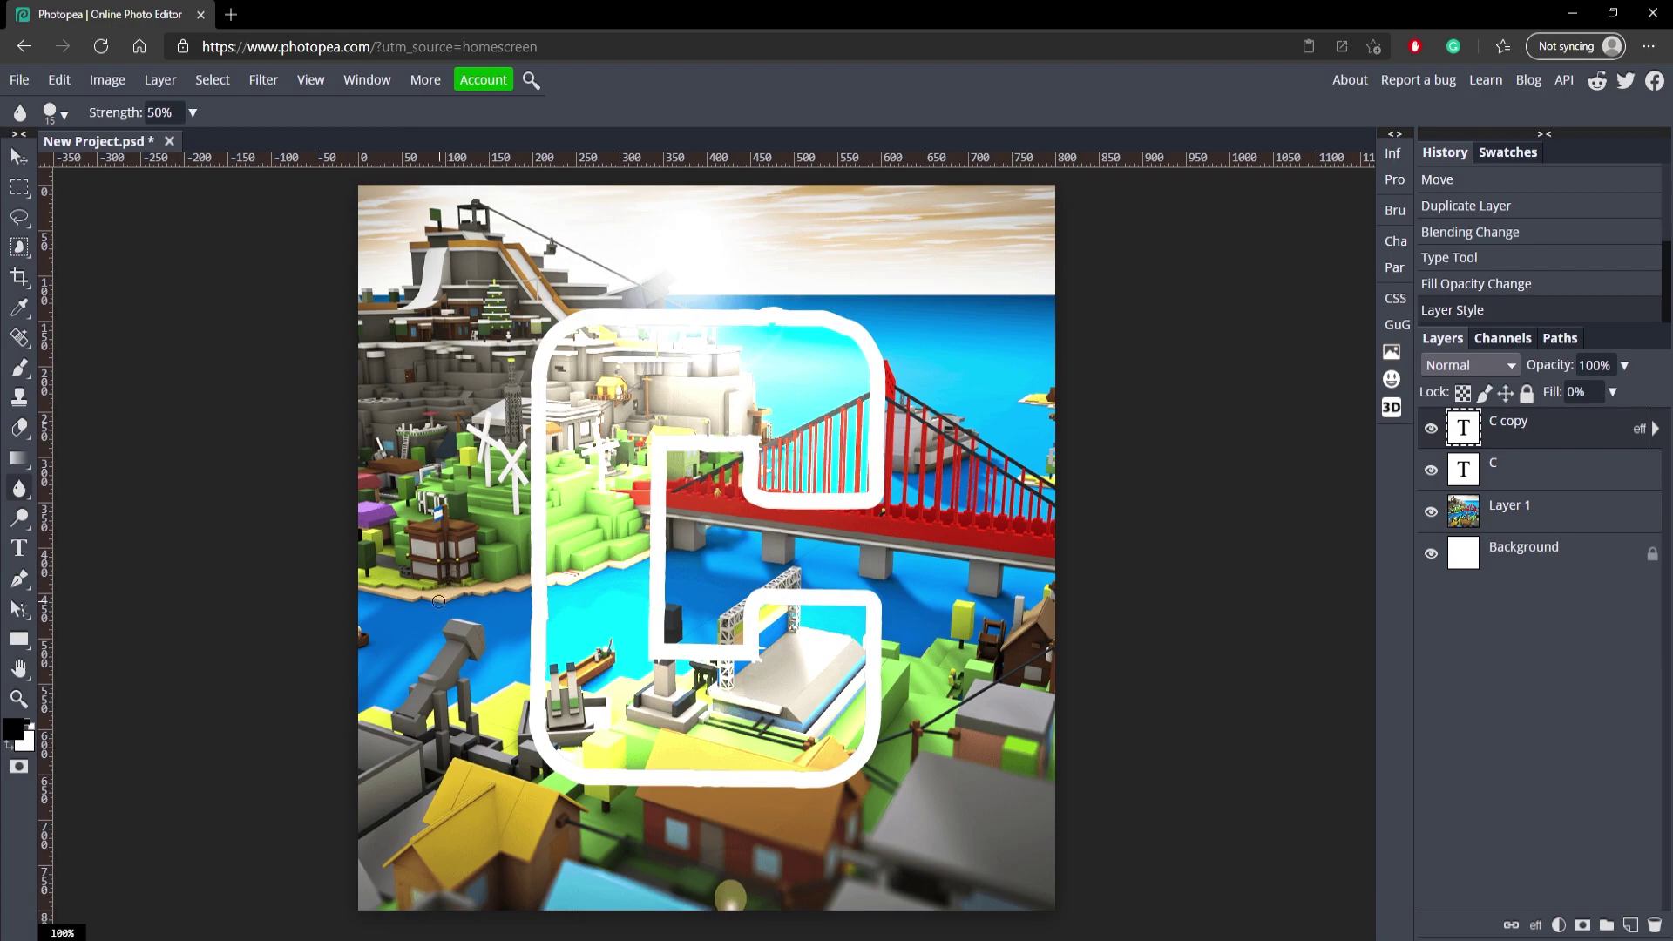
mouse_move(438, 601)
left_mouse_down()
mouse_move(662, 285)
mouse_move(453, 523)
mouse_move(426, 442)
mouse_move(380, 485)
left_mouse_up()
left_click_drag(769, 237, 743, 243)
left_click(405, 231)
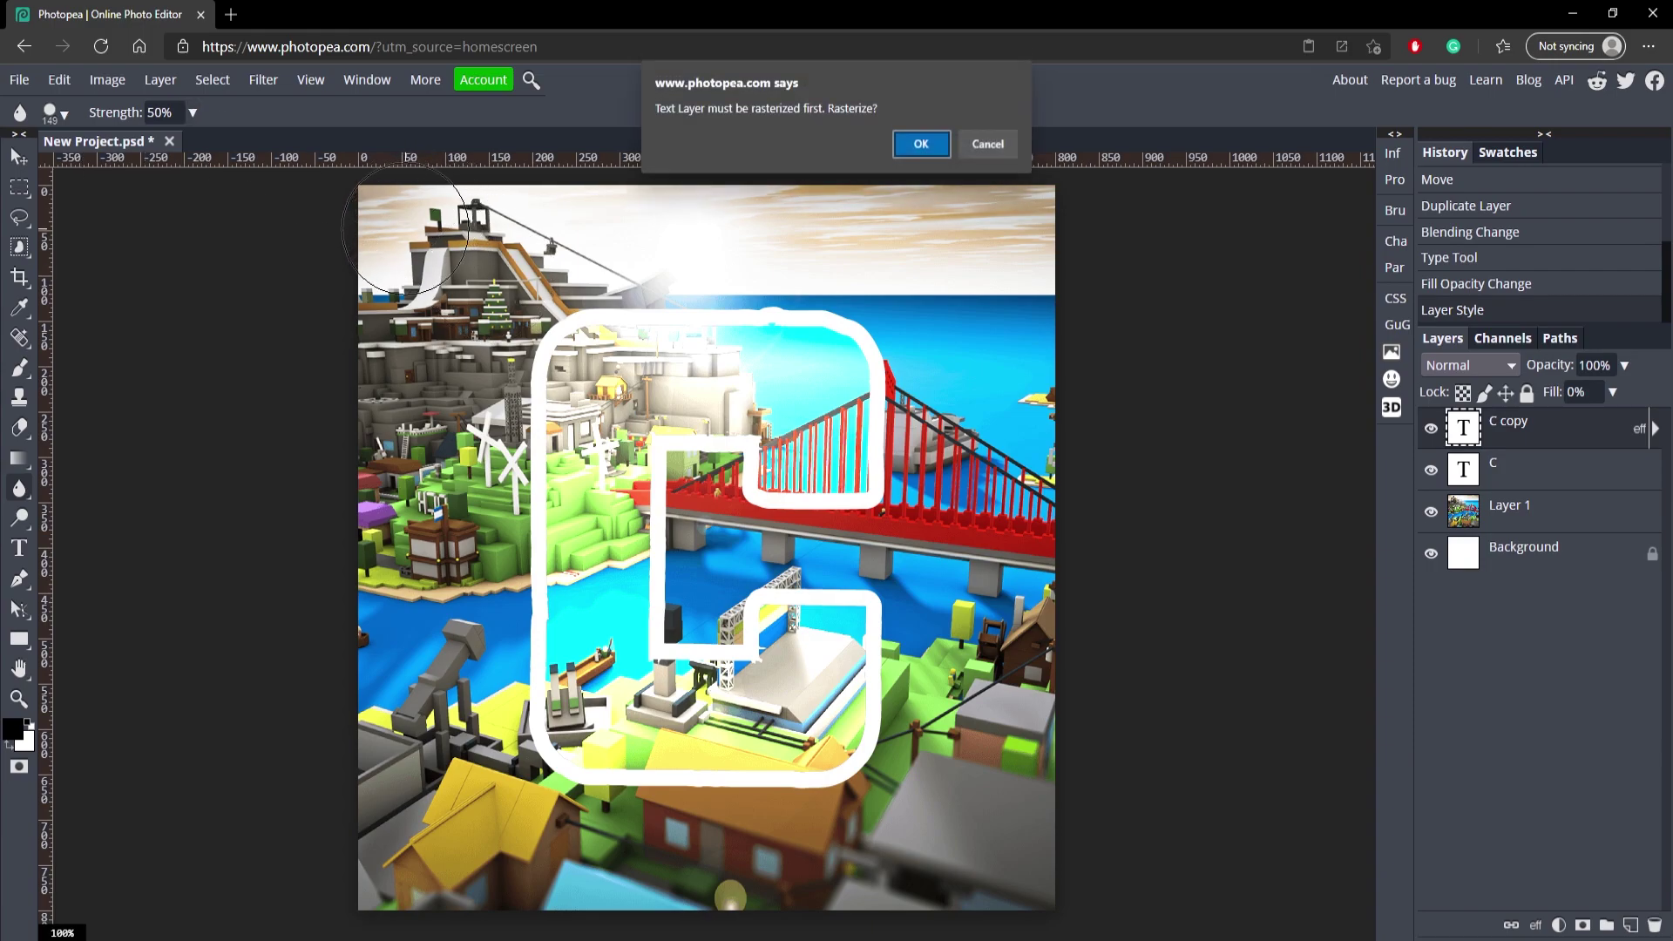
left_click(984, 145)
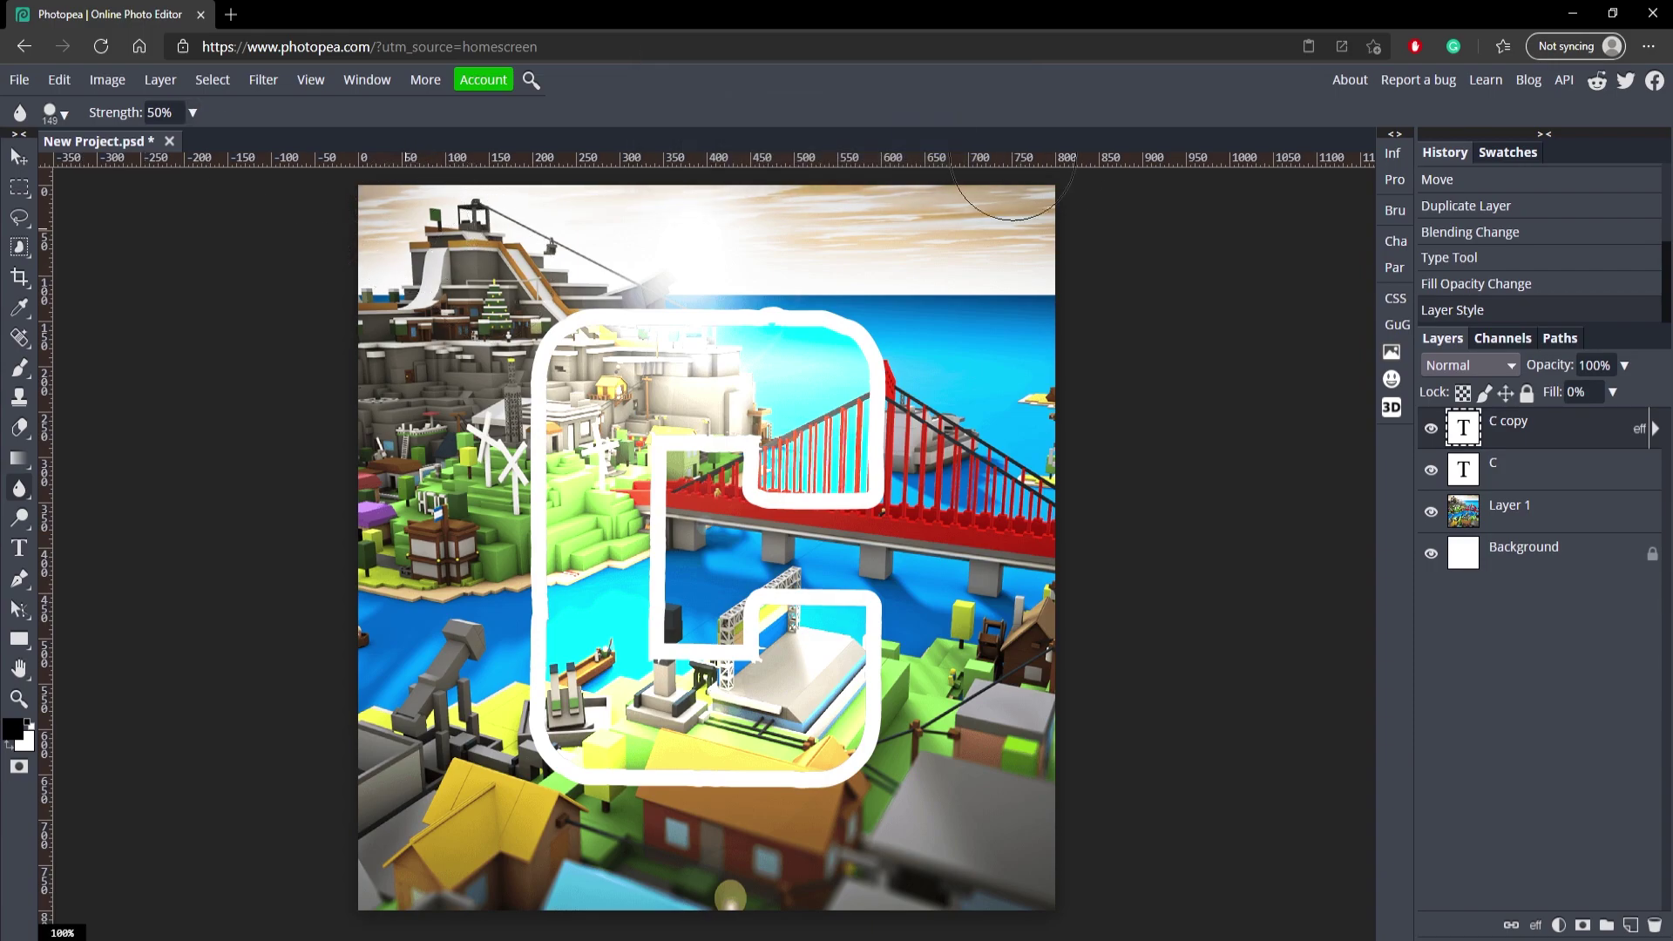
Step: On Layer 1, blur the mountains, houses, pump-jack, sky, bridge, and the dark block inside the C
left_click(1517, 515)
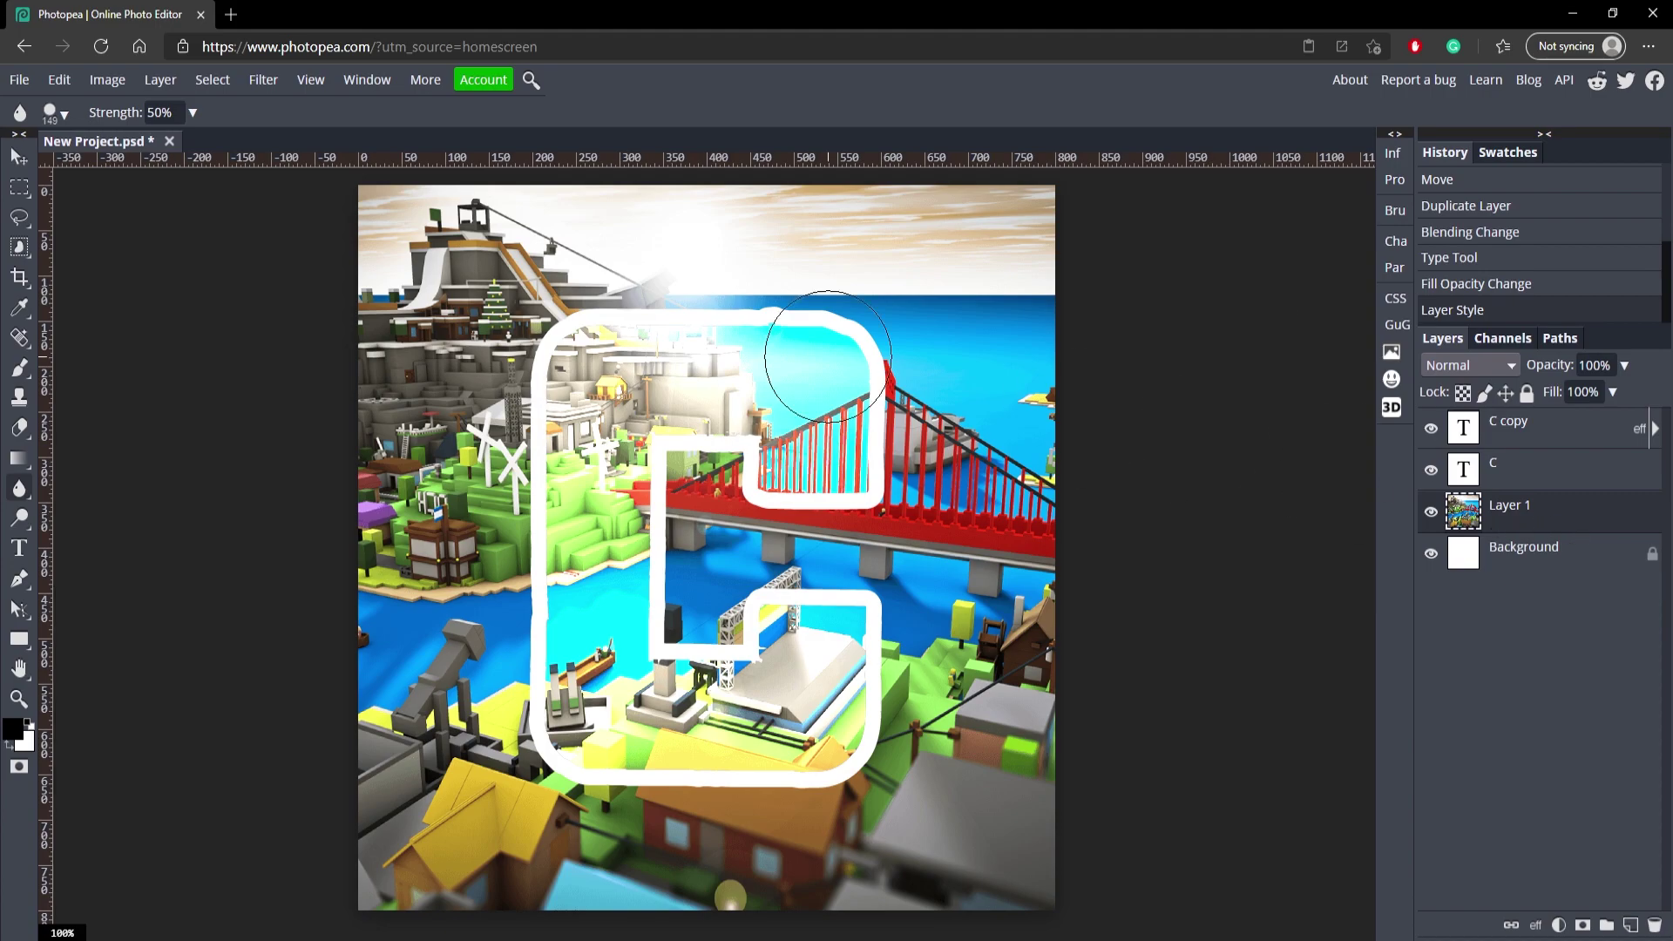
mouse_move(389, 338)
left_mouse_down()
mouse_move(410, 436)
mouse_move(483, 375)
mouse_move(486, 209)
mouse_move(703, 253)
mouse_move(1046, 232)
mouse_move(953, 284)
mouse_move(913, 385)
mouse_move(1002, 427)
mouse_move(949, 575)
mouse_move(959, 879)
left_mouse_up()
left_click_drag(598, 878, 869, 847)
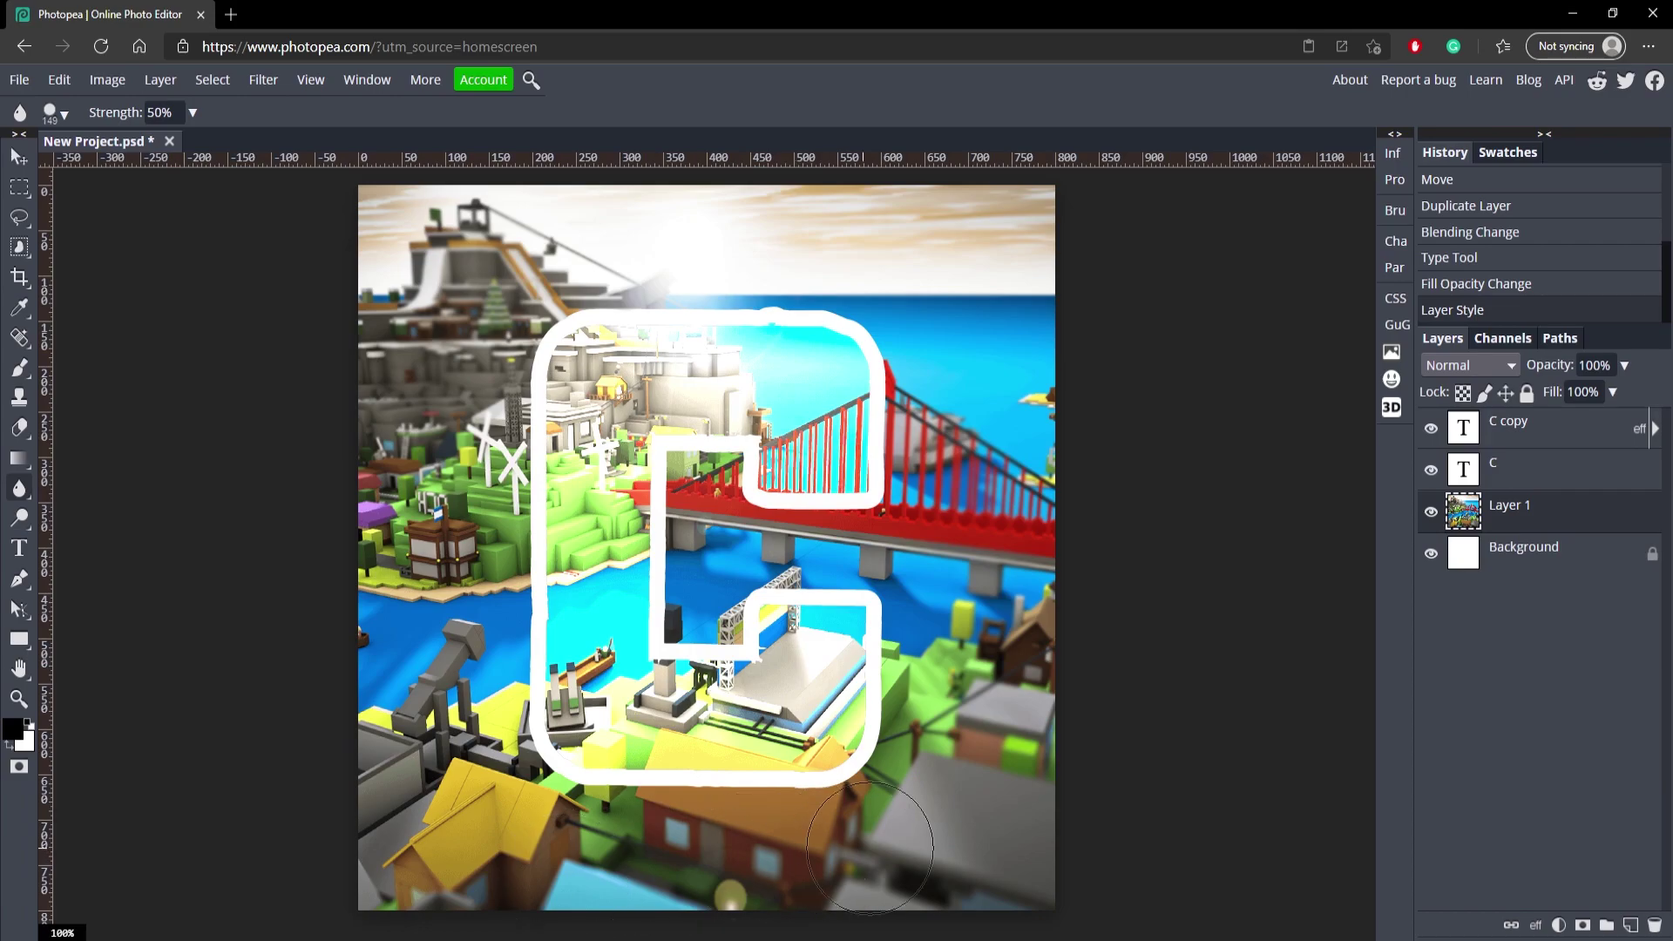
mouse_move(617, 863)
left_mouse_down()
mouse_move(364, 810)
mouse_move(387, 826)
left_mouse_up()
mouse_move(457, 716)
left_mouse_down()
mouse_move(488, 697)
mouse_move(475, 688)
left_mouse_up()
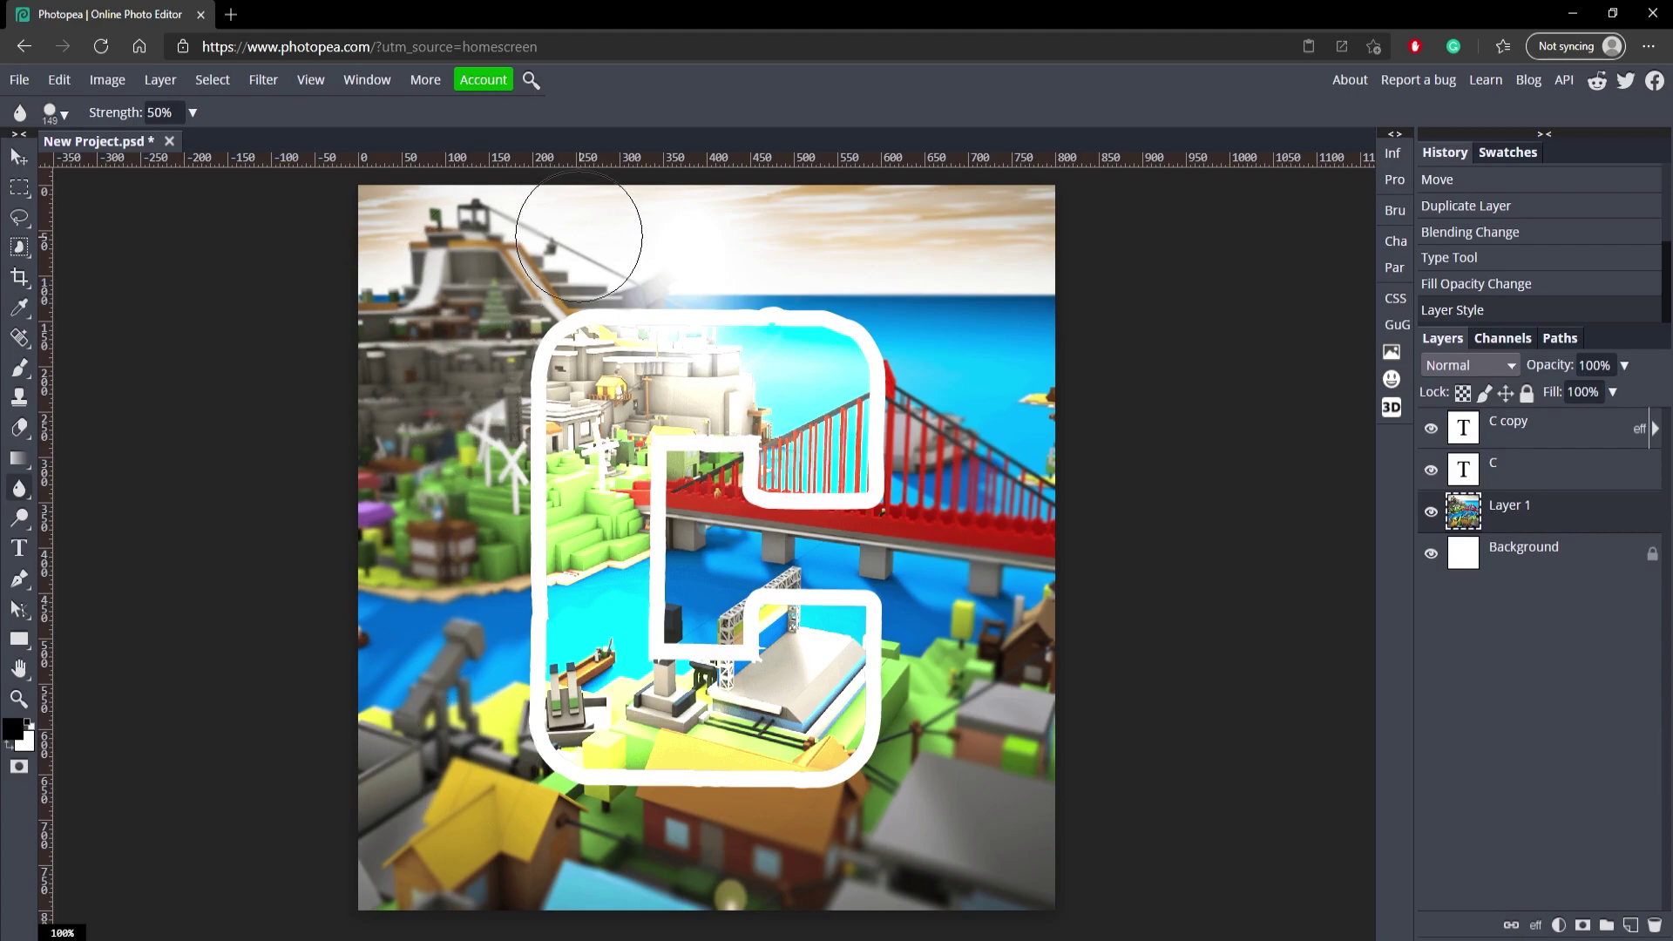
left_click_drag(911, 640, 915, 575)
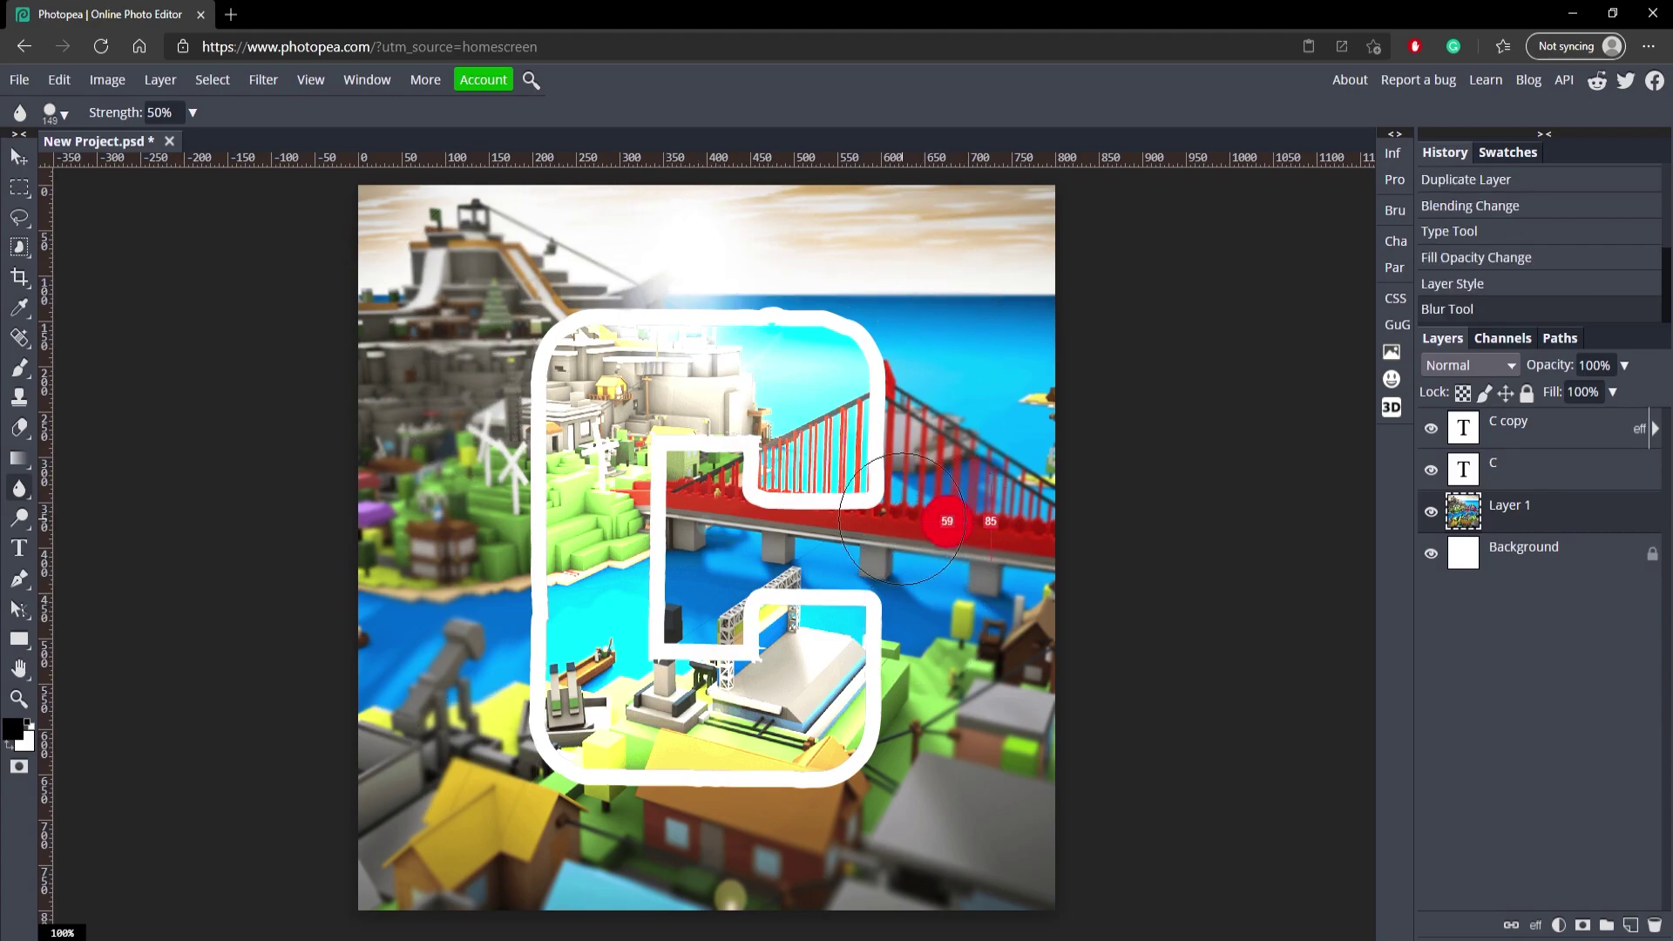
key("bracketleft")
key("bracketleft")
key("bracketleft")
key("bracketleft")
key("bracketleft")
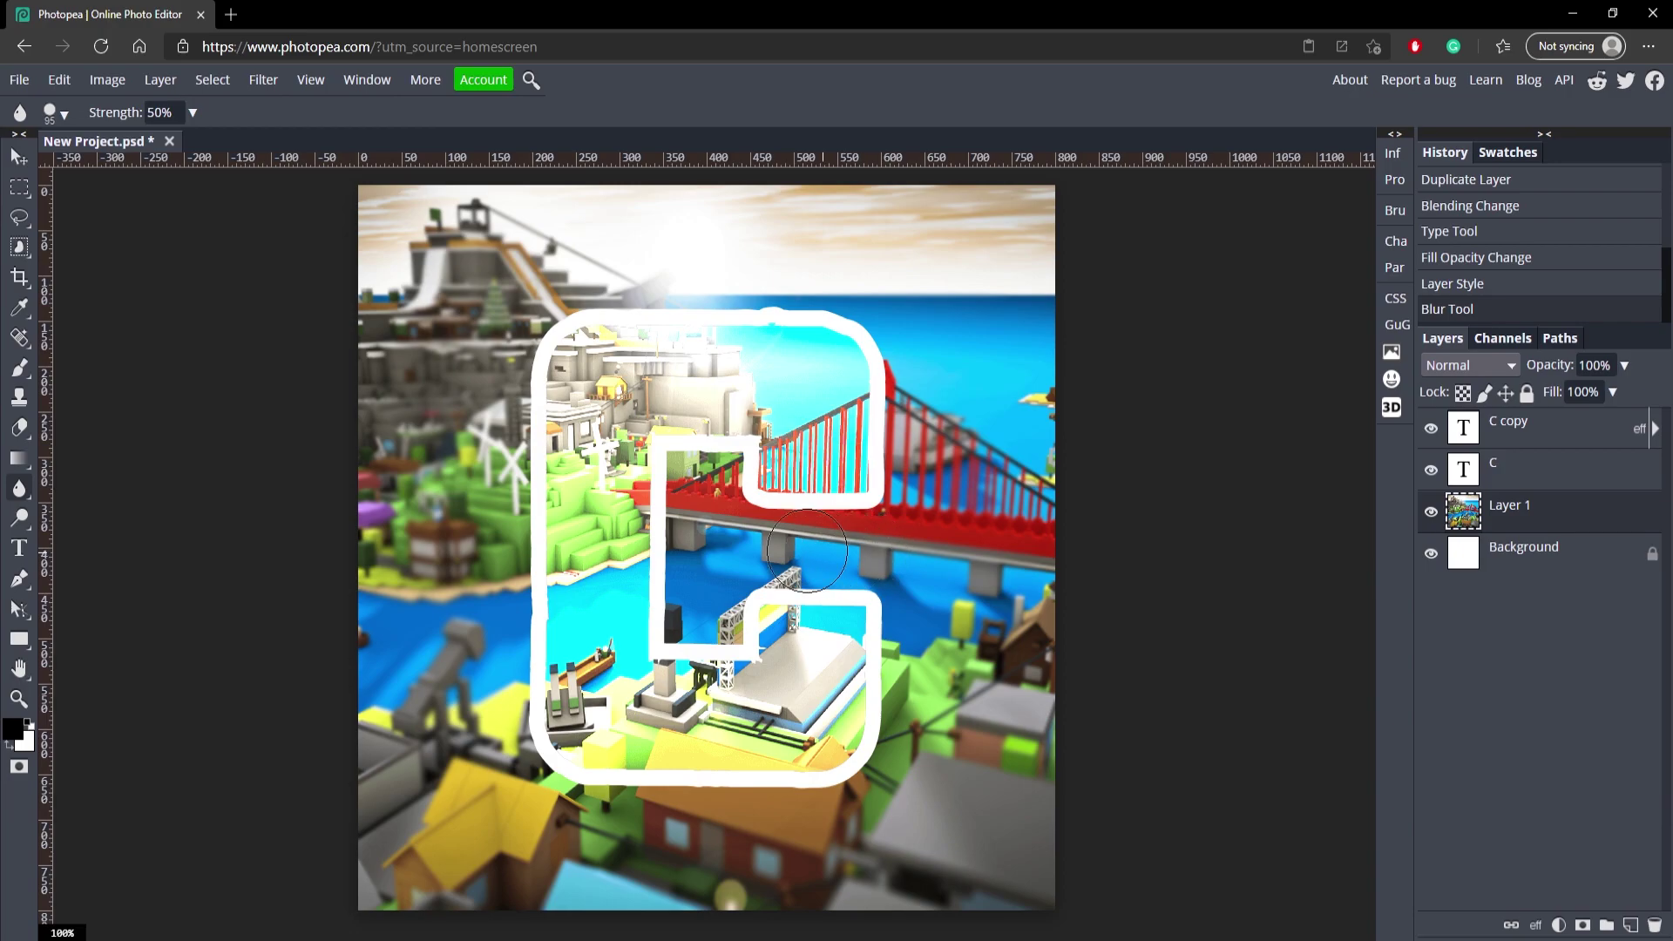
left_click(694, 601)
left_click(694, 602)
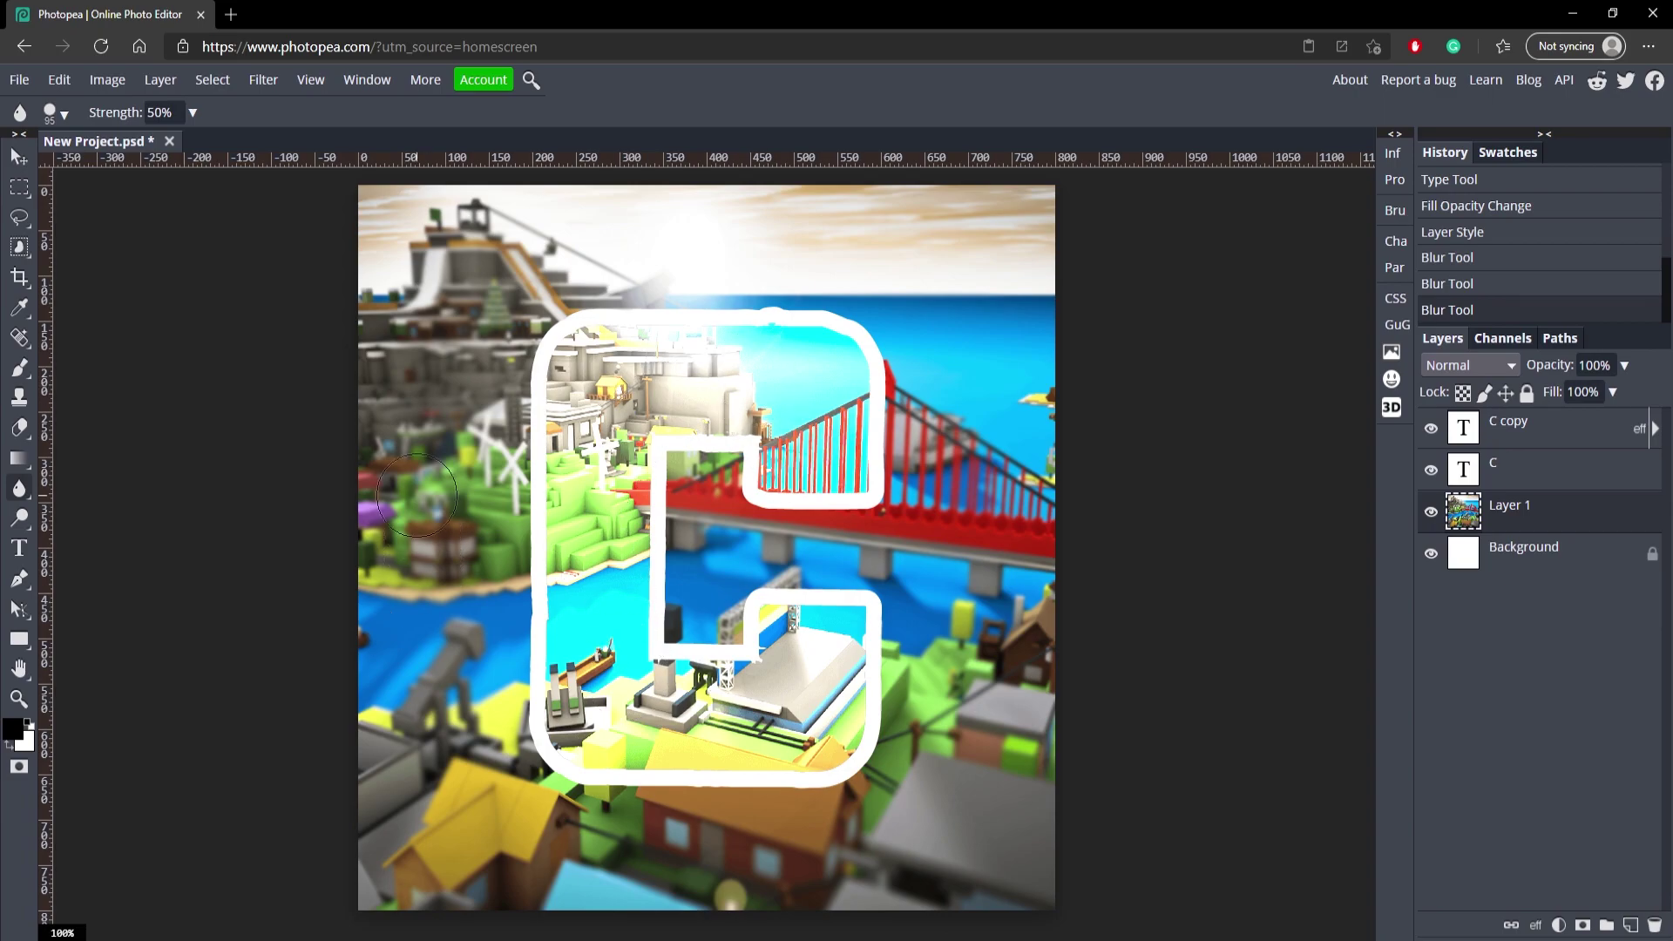
Step: Add a new Layer 2 with a black (000000) Color Fill covering the city
key("v")
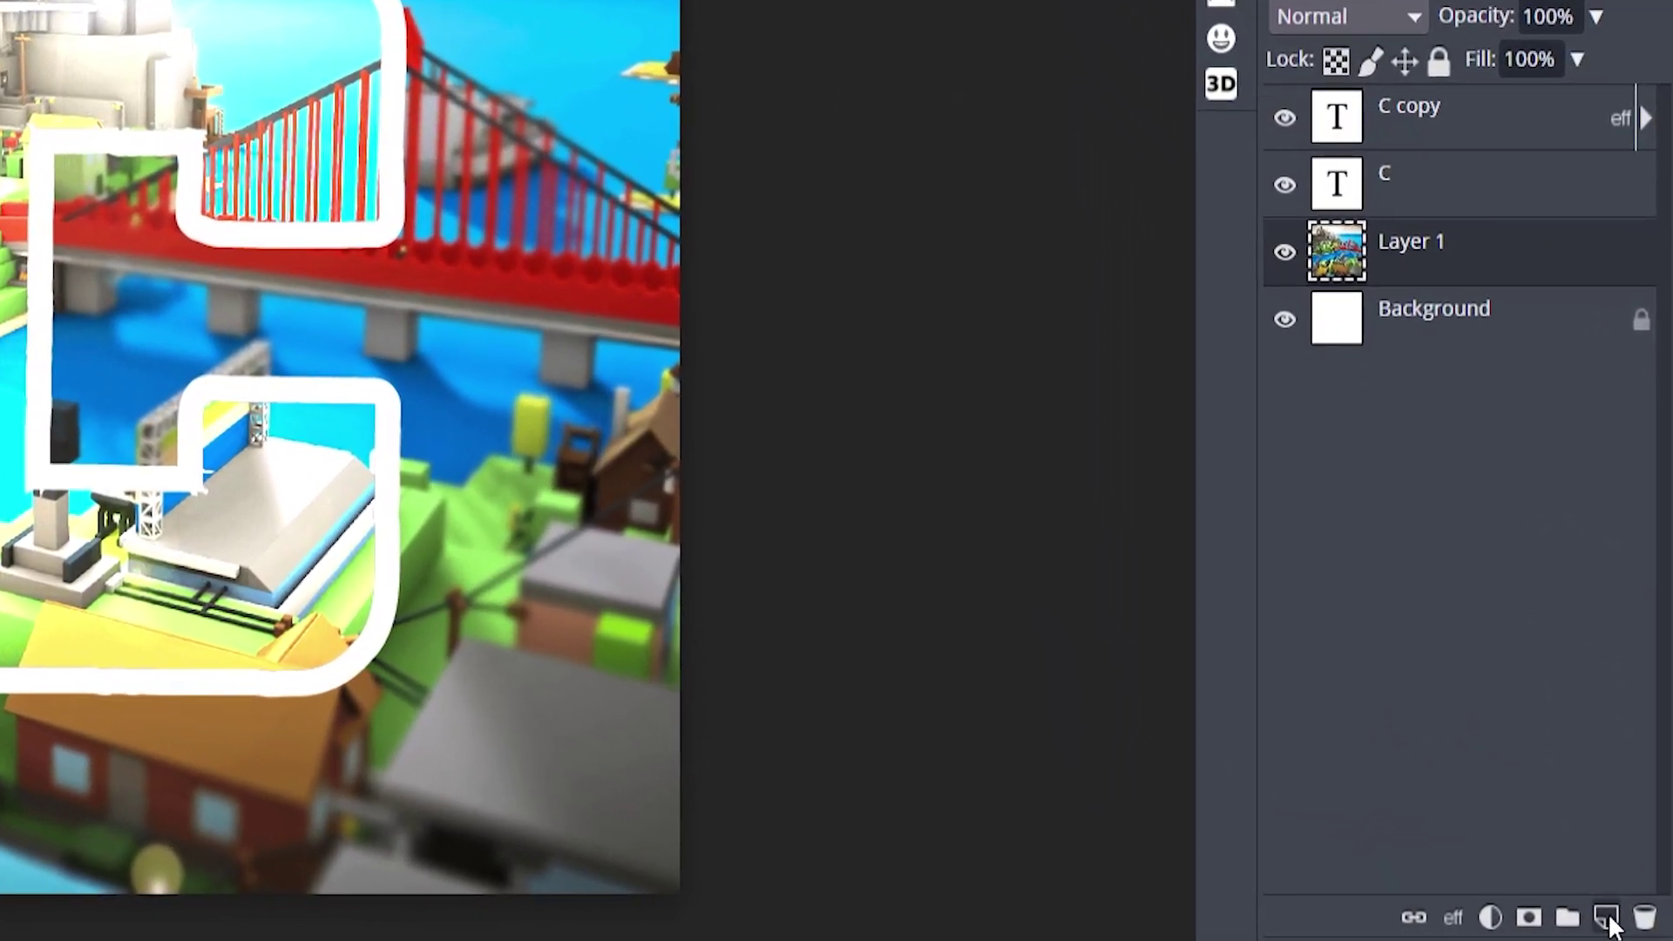
left_click(1606, 919)
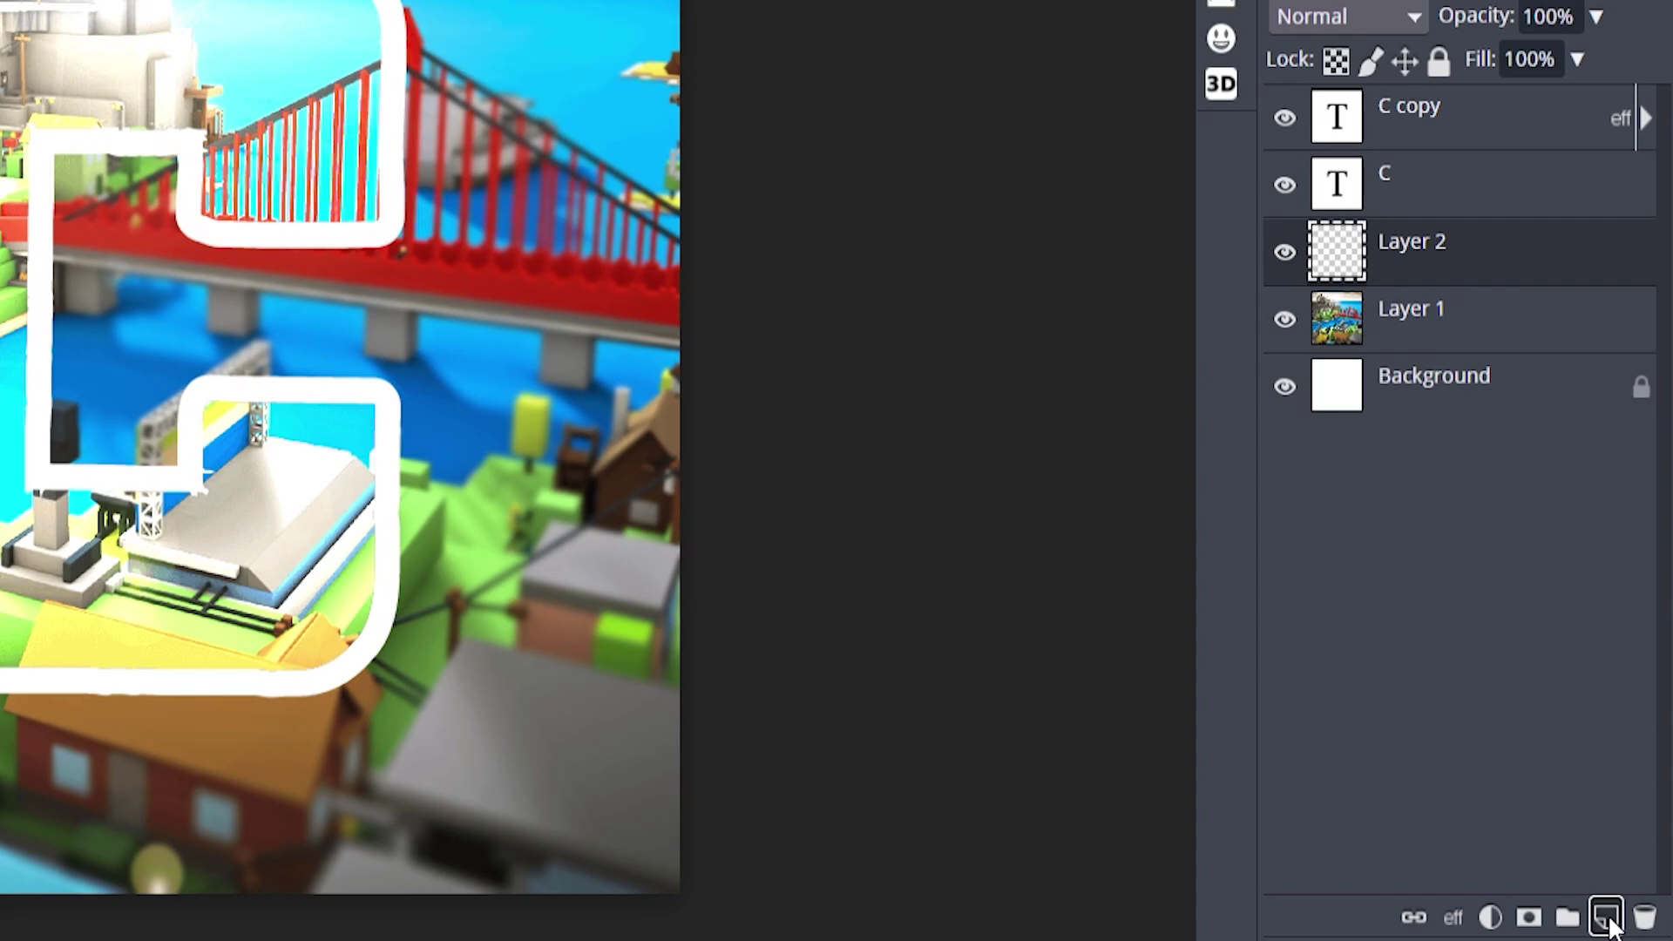
left_click(1492, 918)
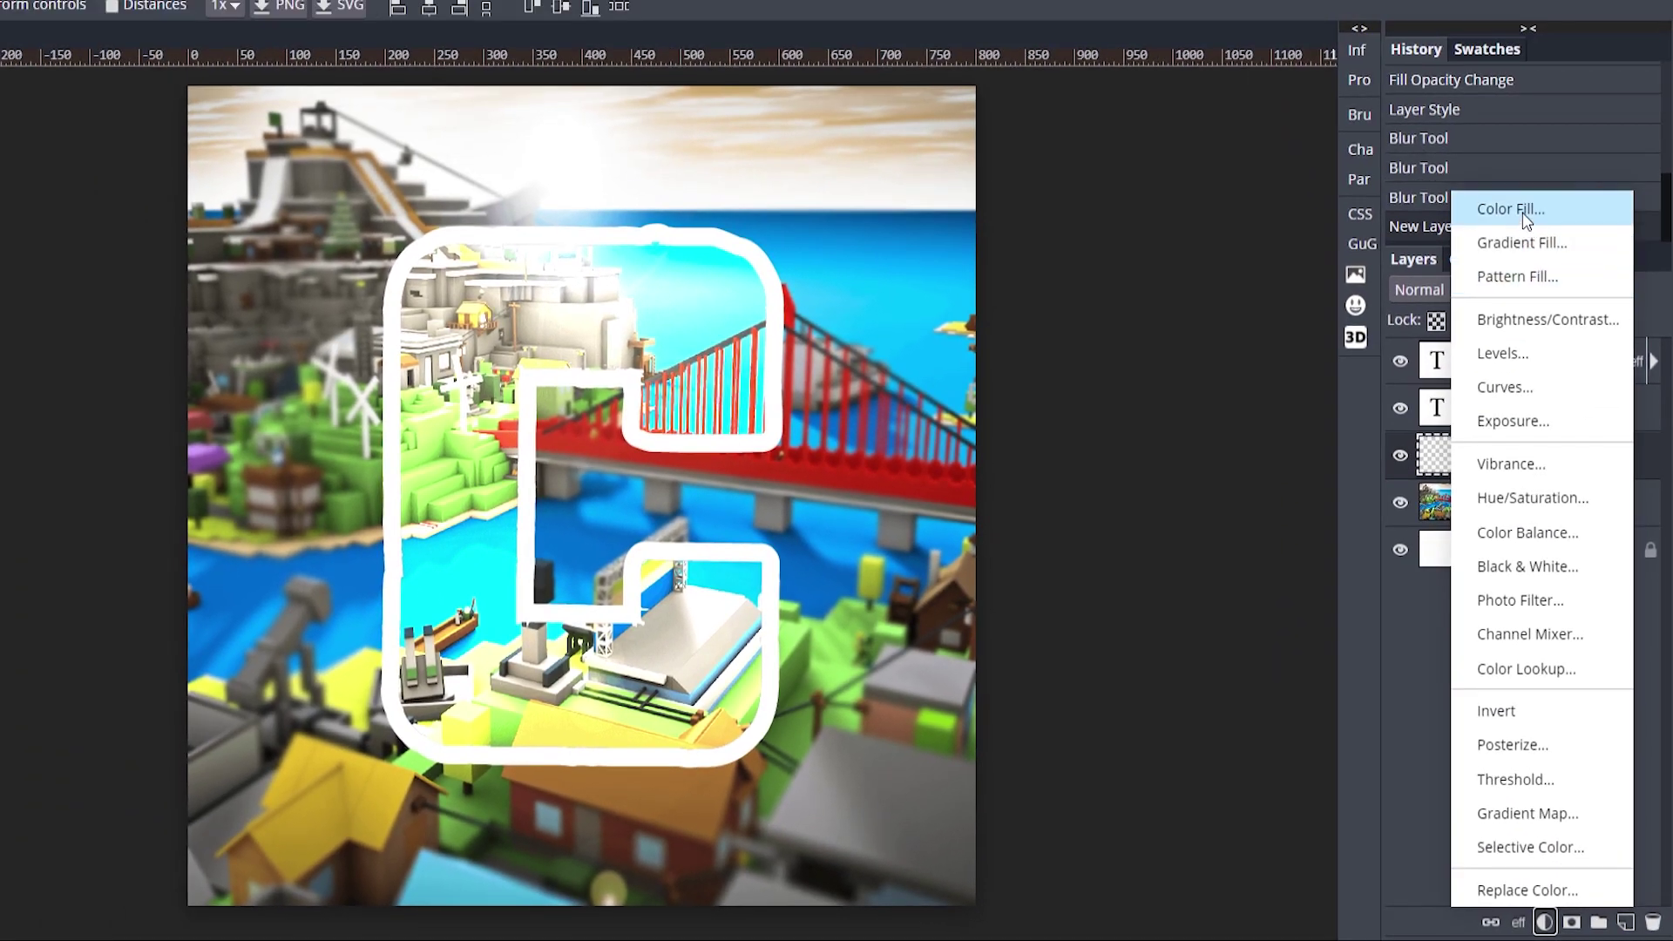
left_click(1526, 218)
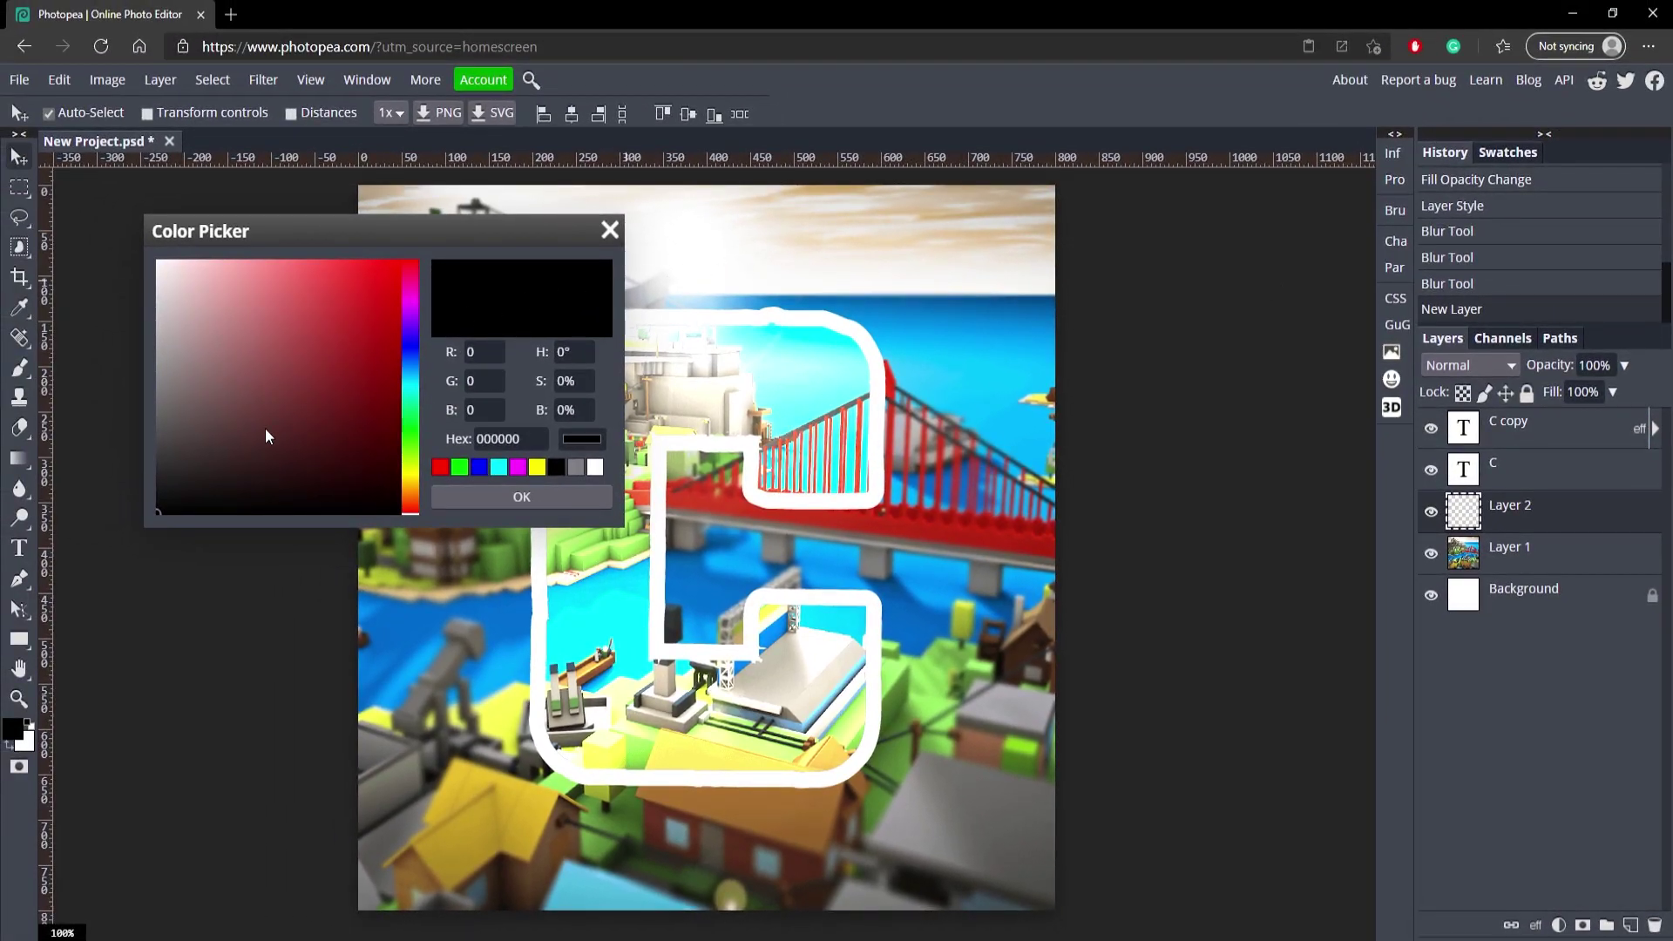
left_click(522, 497)
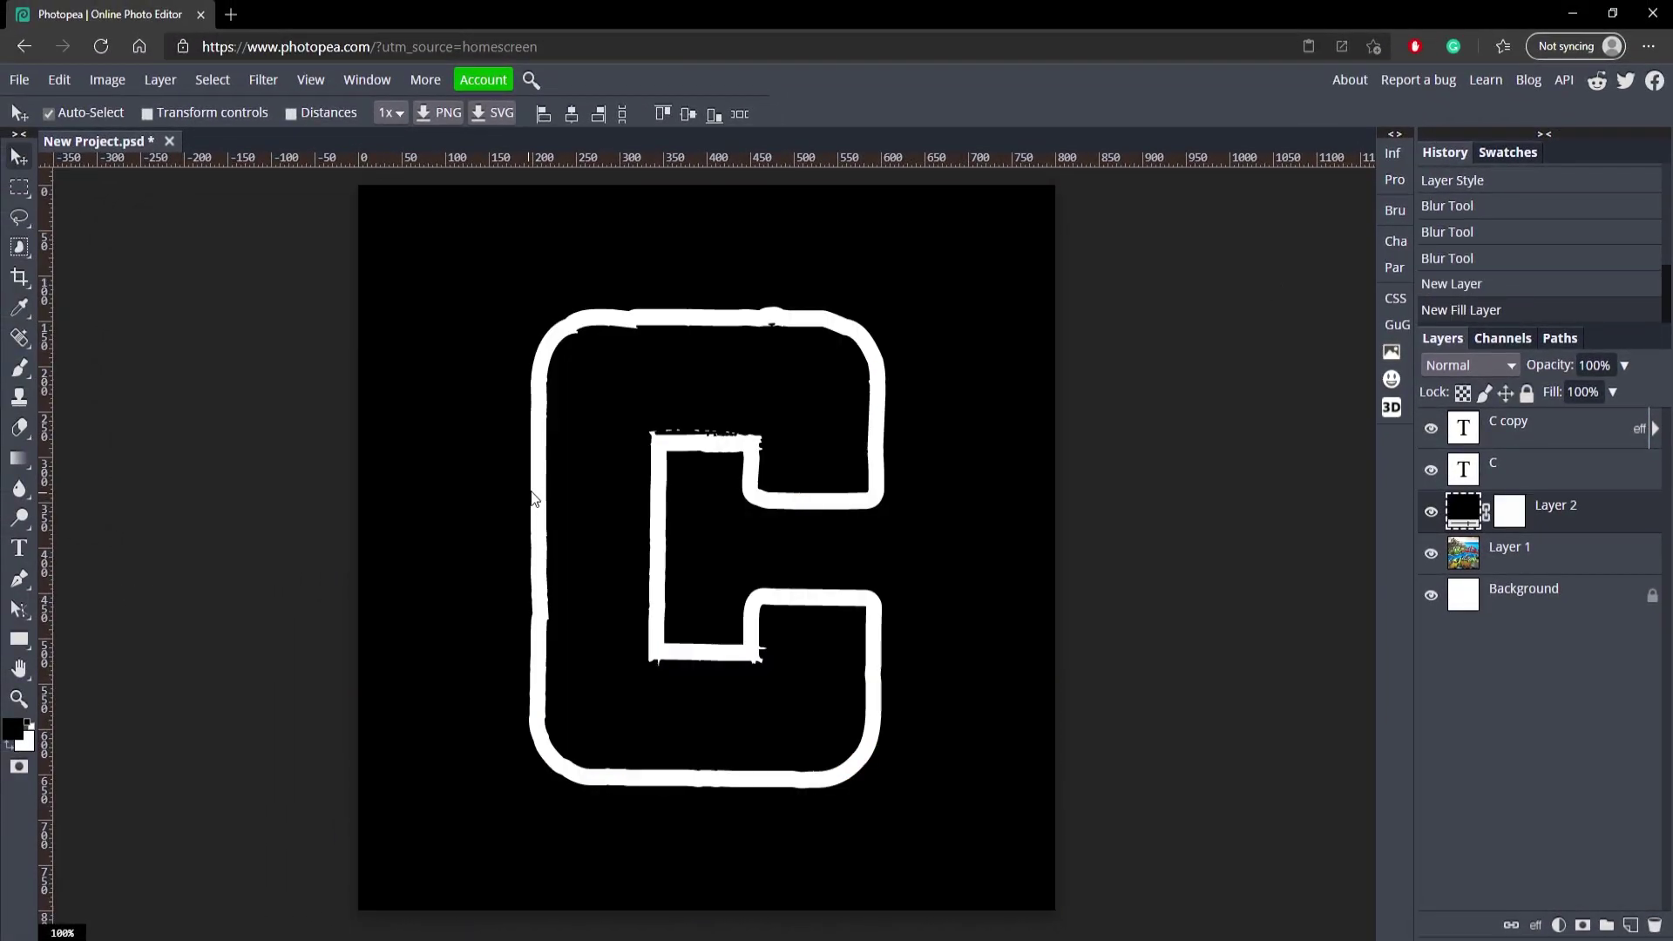
Step: Delete the Background layer and drop the black fill layer's opacity to about 30%
left_click(1540, 604)
key("Delete")
left_click(1579, 521)
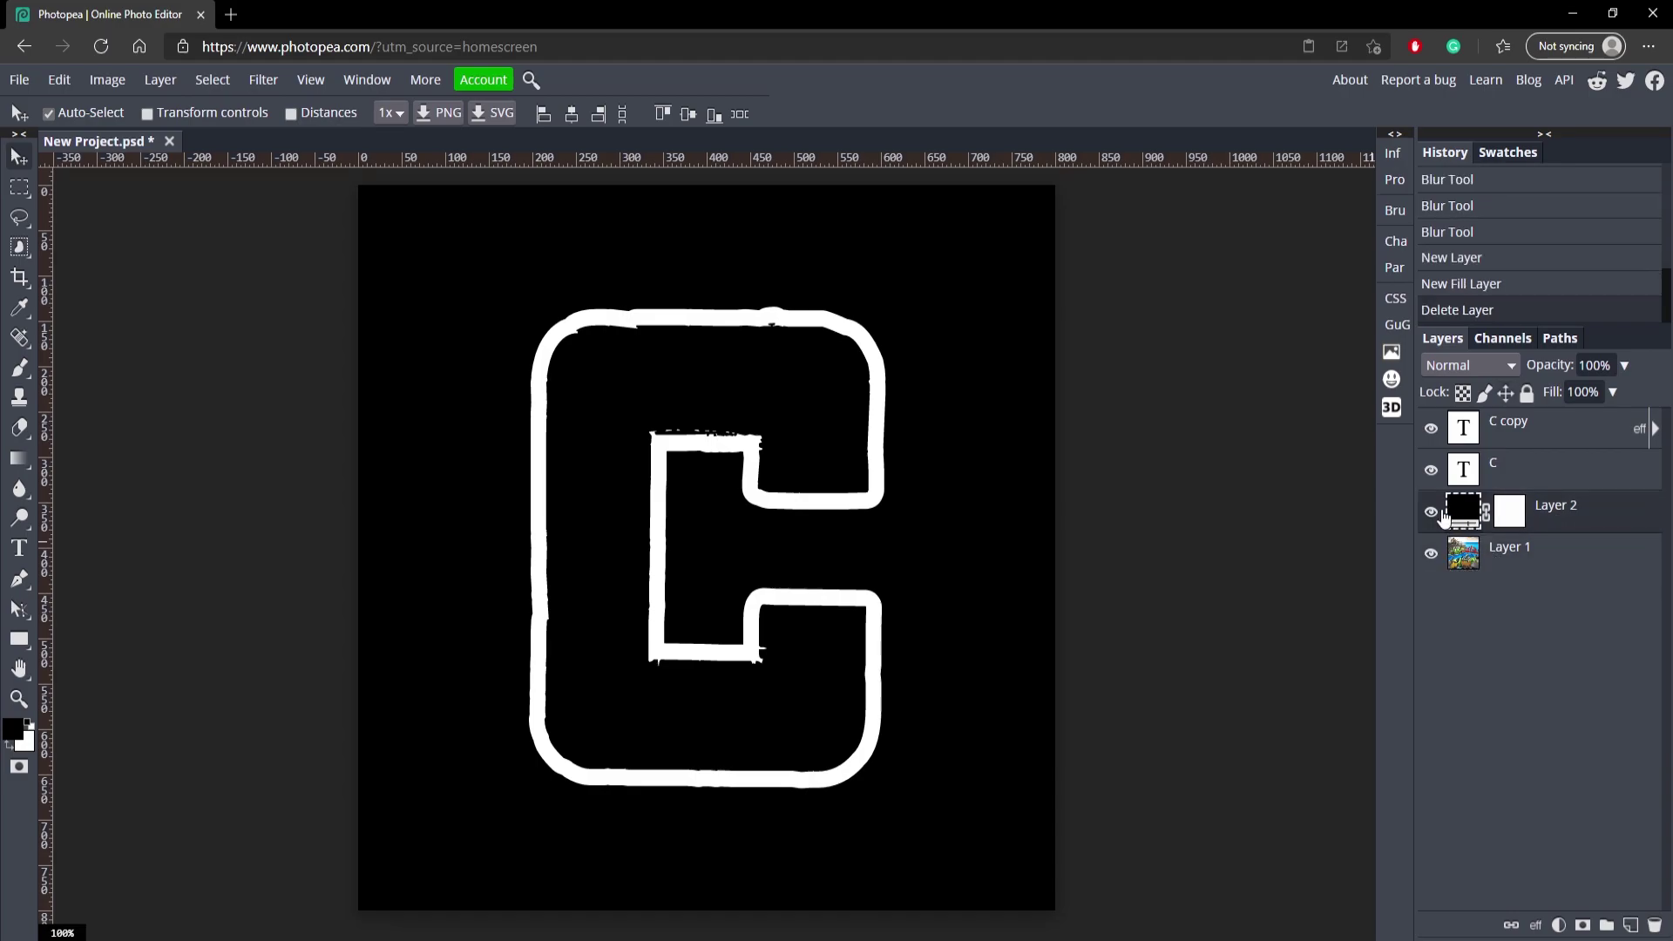
left_click(1430, 514)
left_click(1430, 515)
left_click(1625, 366)
left_click_drag(1603, 391, 1565, 396)
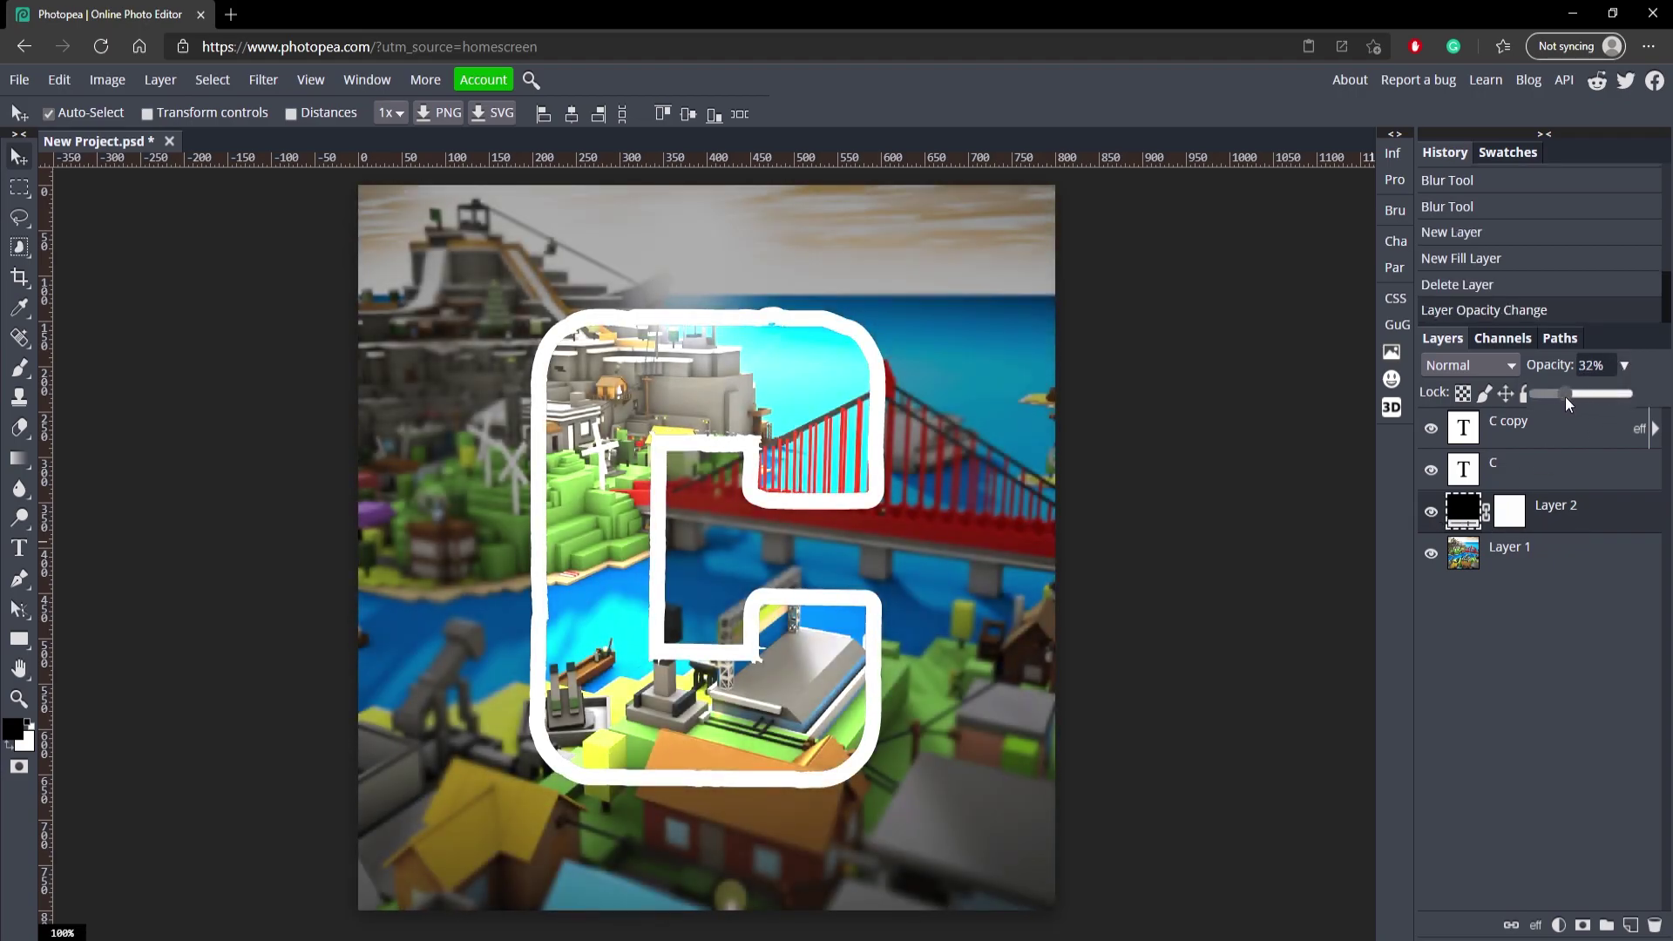